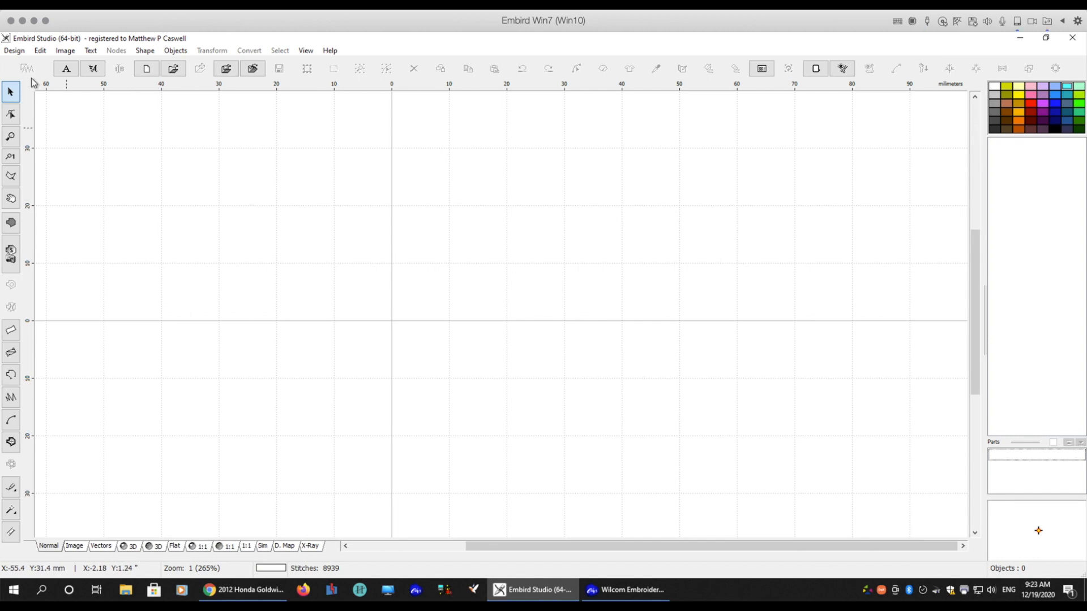
Open the design F6B Red Small new Outline.eof from the F6B New Outline folder
{"action": "left_click", "coordinate": [12, 51]}
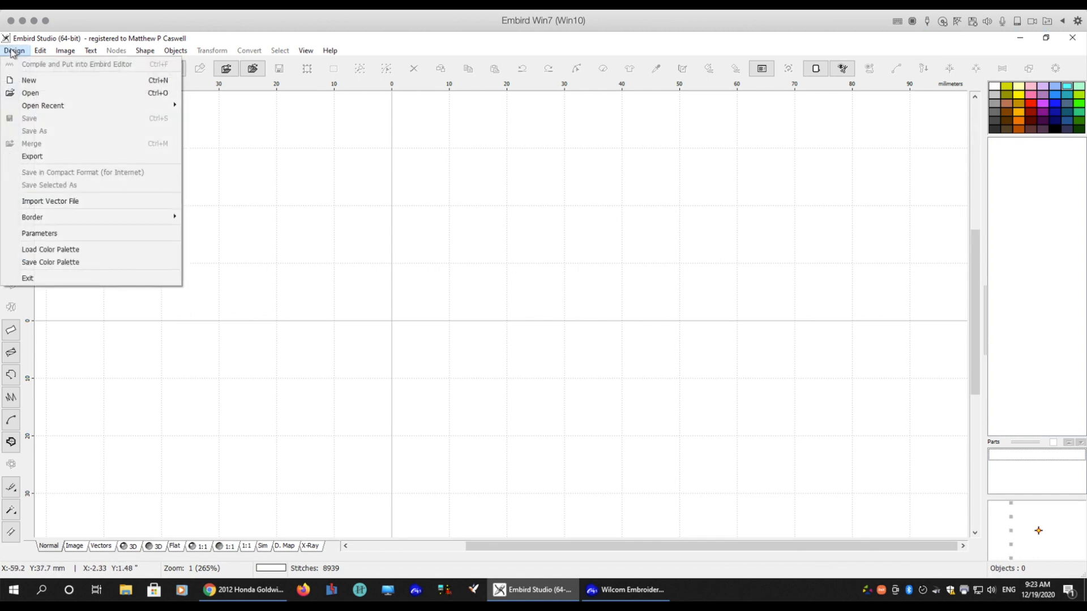
{"action": "left_click", "coordinate": [33, 94]}
{"action": "left_click", "coordinate": [411, 171]}
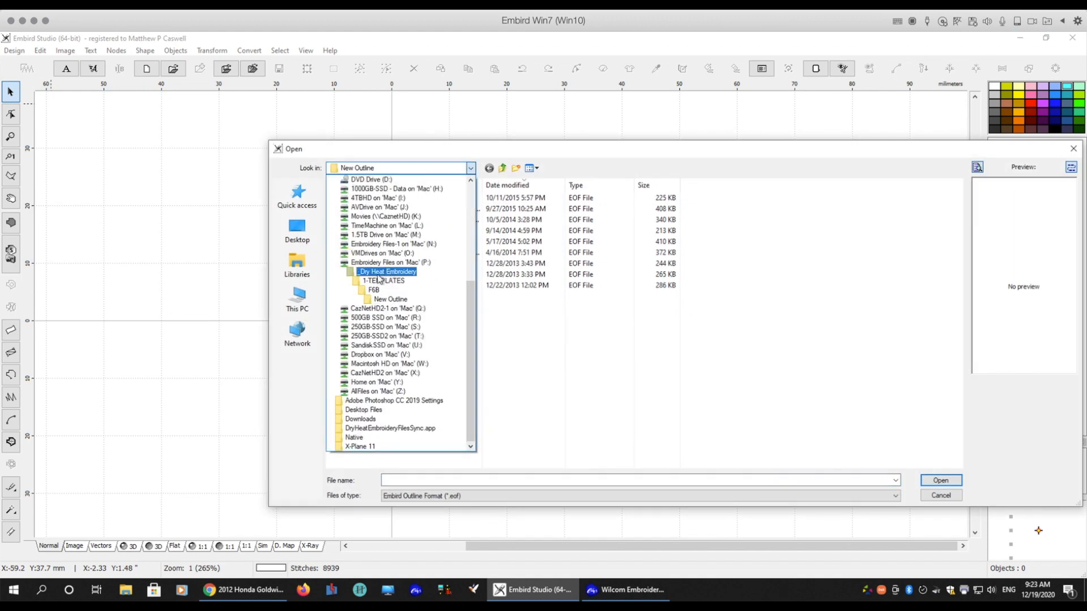
{"action": "left_click", "coordinate": [388, 299]}
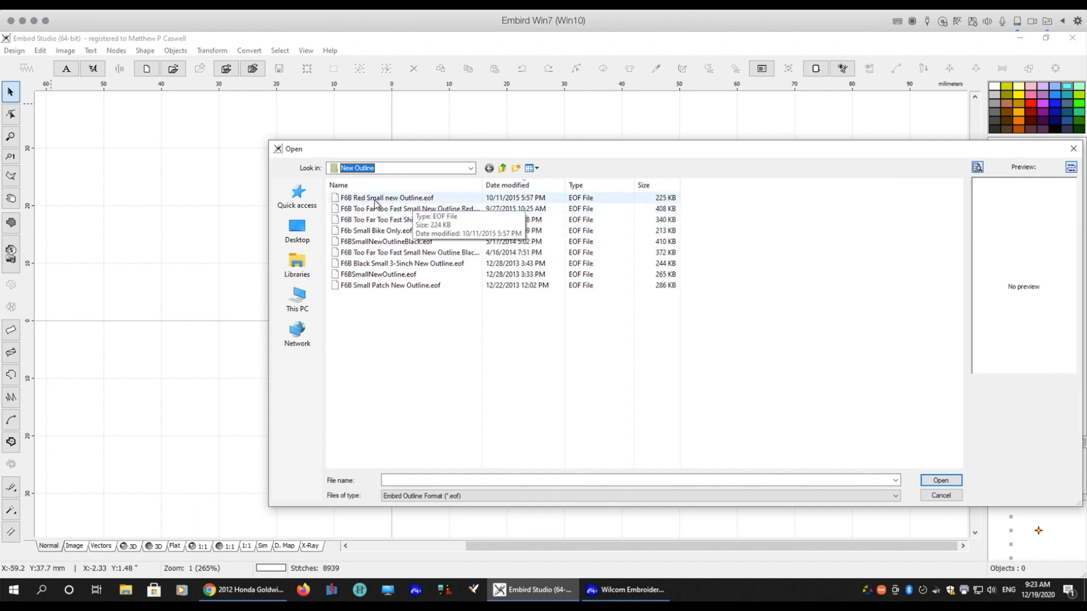
{"action": "left_click", "coordinate": [437, 198]}
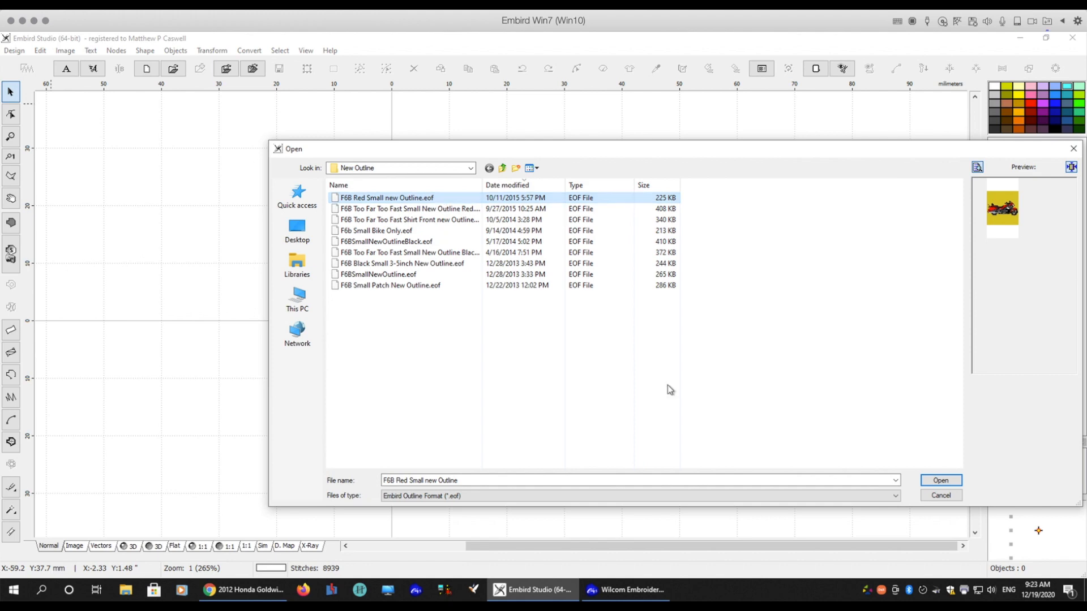
{"action": "left_click", "coordinate": [941, 480]}
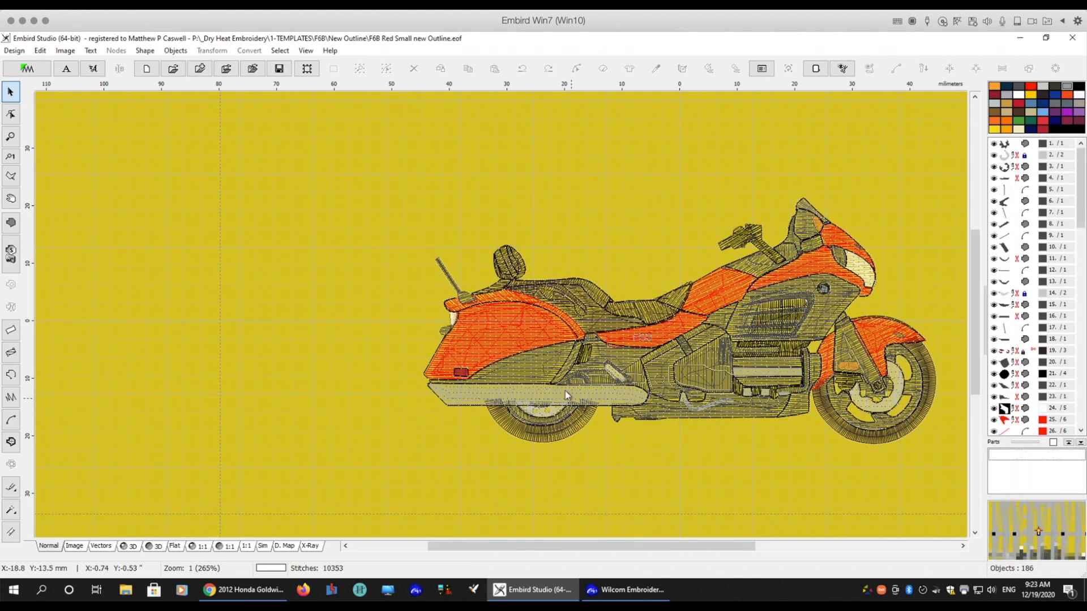
Set the hoop color to white in the preferences and apply it
{"action": "left_click", "coordinate": [815, 68]}
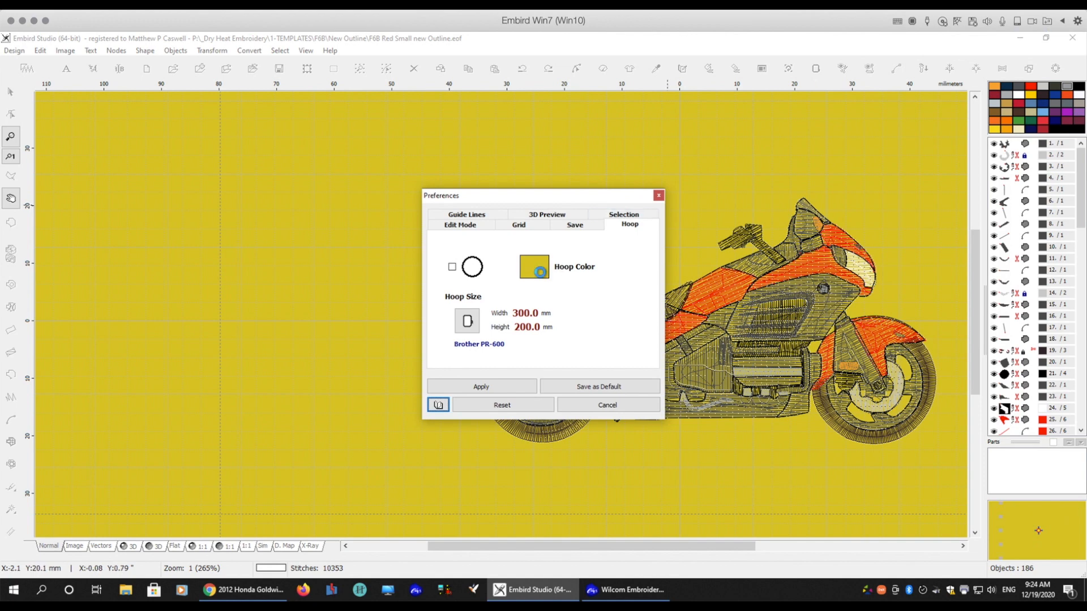
{"action": "left_click", "coordinate": [540, 272]}
{"action": "left_click", "coordinate": [530, 256]}
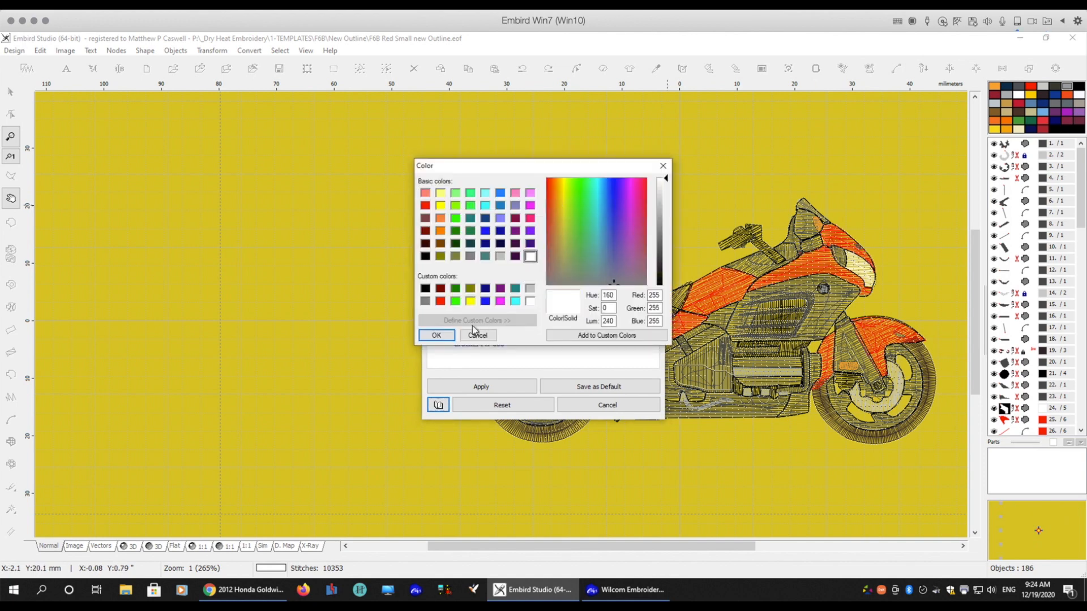
{"action": "left_click", "coordinate": [436, 335]}
{"action": "left_click", "coordinate": [480, 387]}
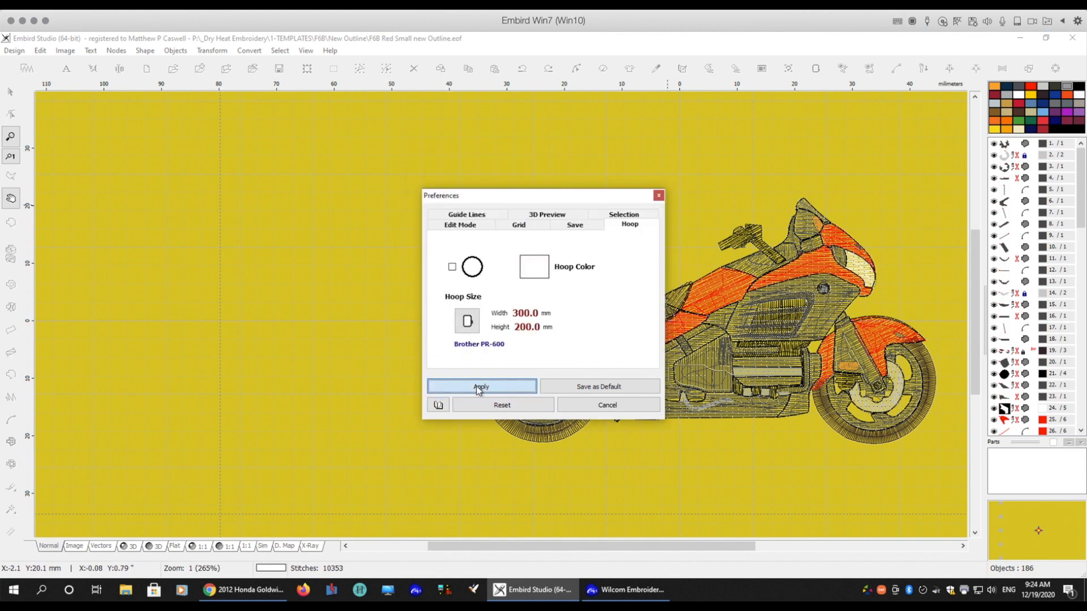
Select the whole motorcycle design, narrow the selection to All Outlines, and delete those outline objects
{"action": "left_click_drag", "start_coordinate": [598, 548], "coordinate": [643, 550]}
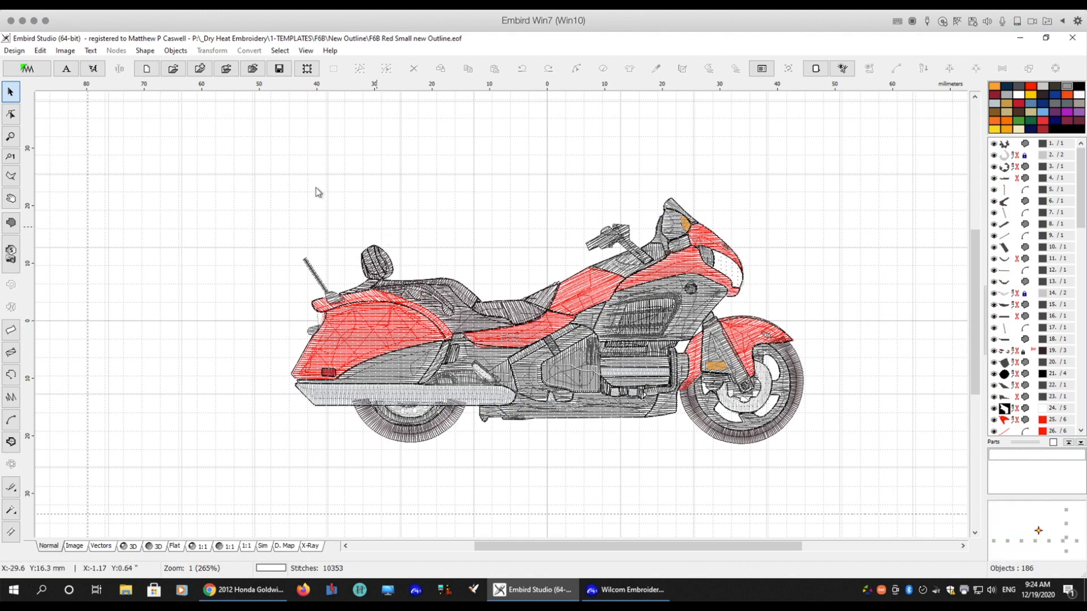
{"action": "left_click_drag", "start_coordinate": [256, 154], "coordinate": [864, 498]}
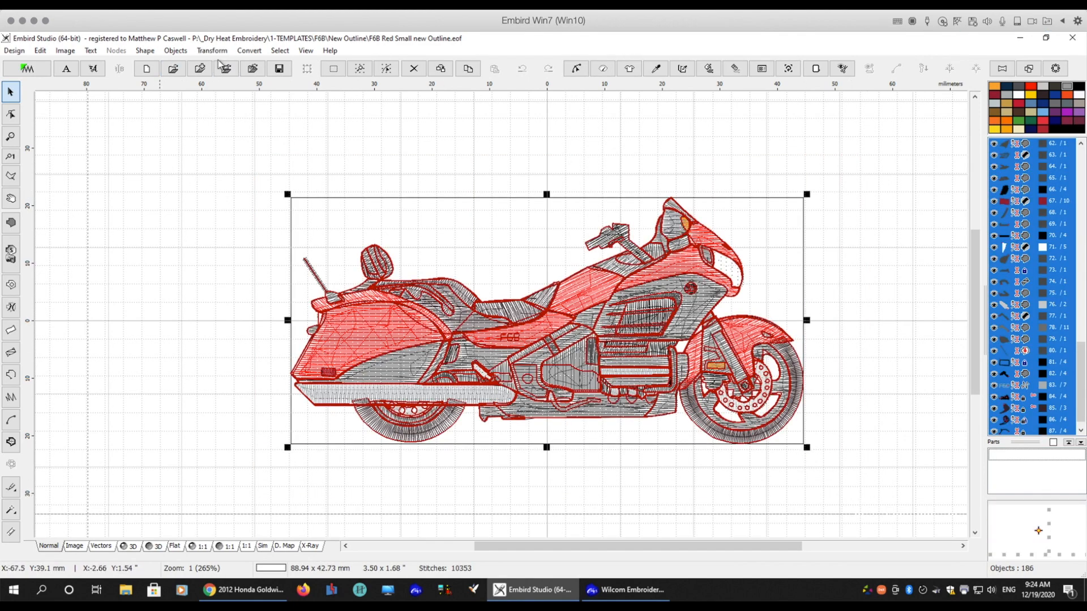
{"action": "left_click", "coordinate": [282, 51]}
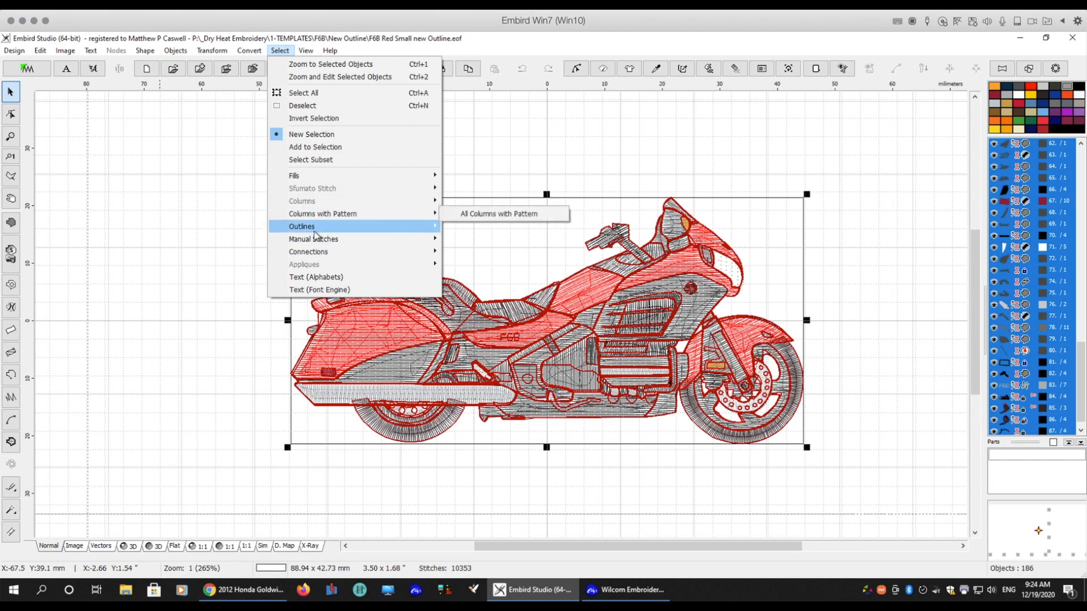
{"action": "mouse_move", "coordinate": [315, 233]}
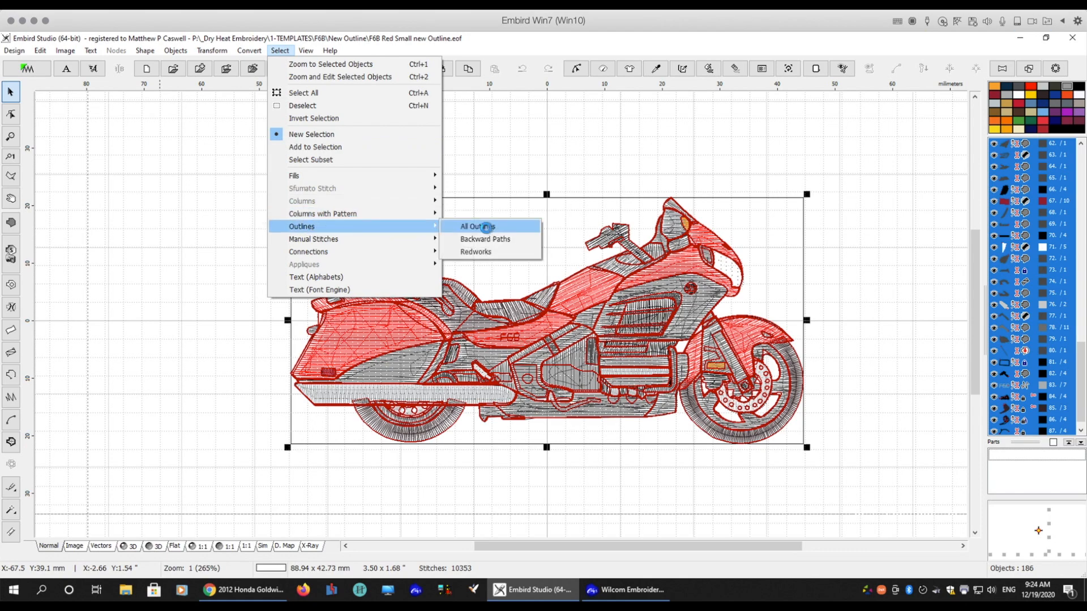
{"action": "left_click", "coordinate": [487, 233]}
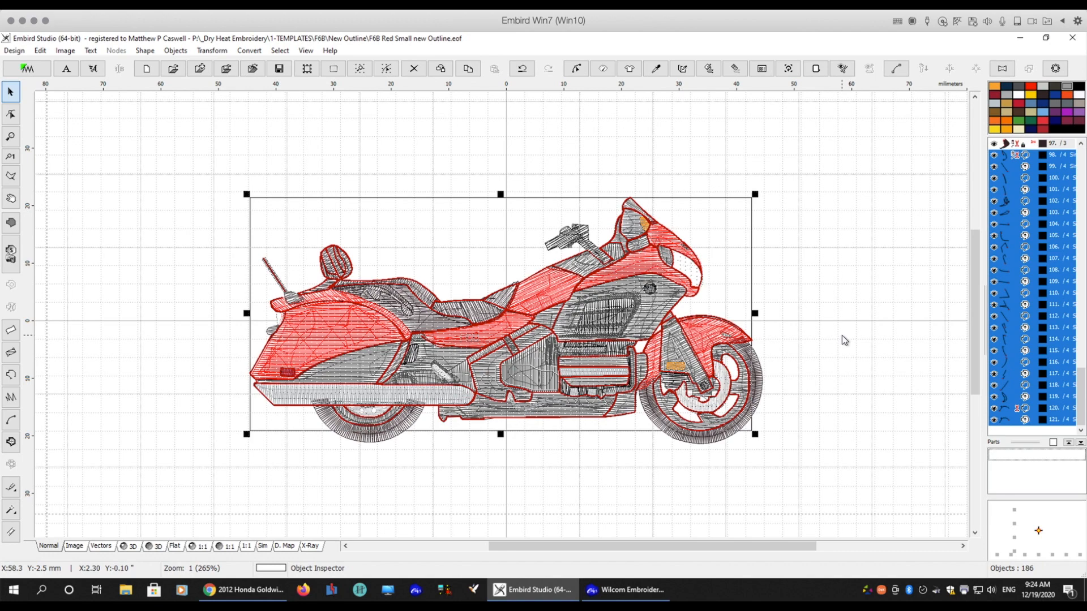
{"action": "key", "text": "Delete"}
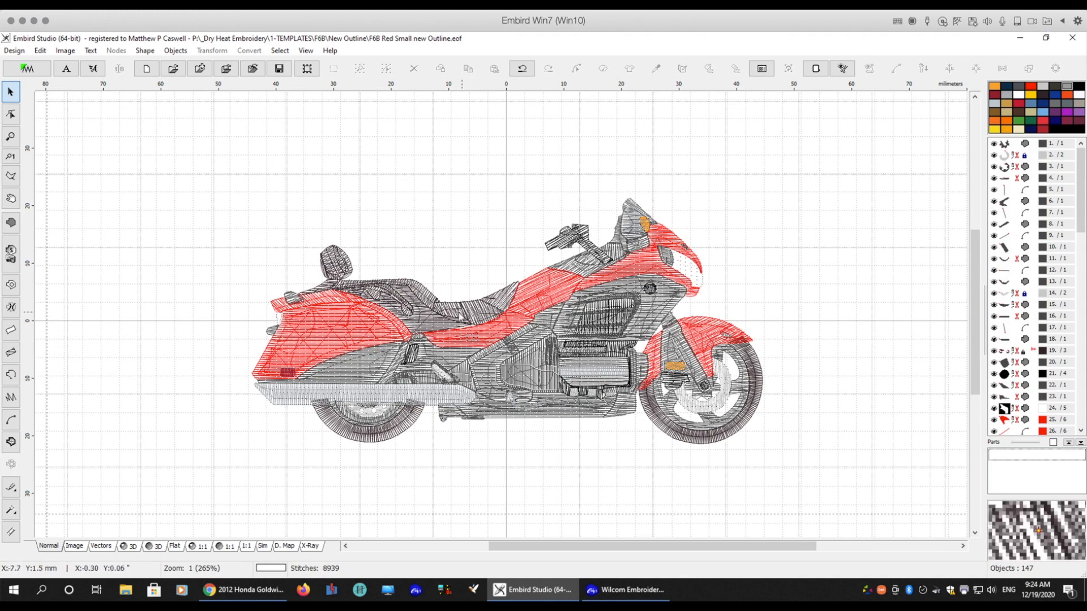
Export all remaining motorcycle objects as an SVG file named F6BNoOutline in the New Outline folder
{"action": "left_click_drag", "start_coordinate": [224, 155], "coordinate": [806, 475]}
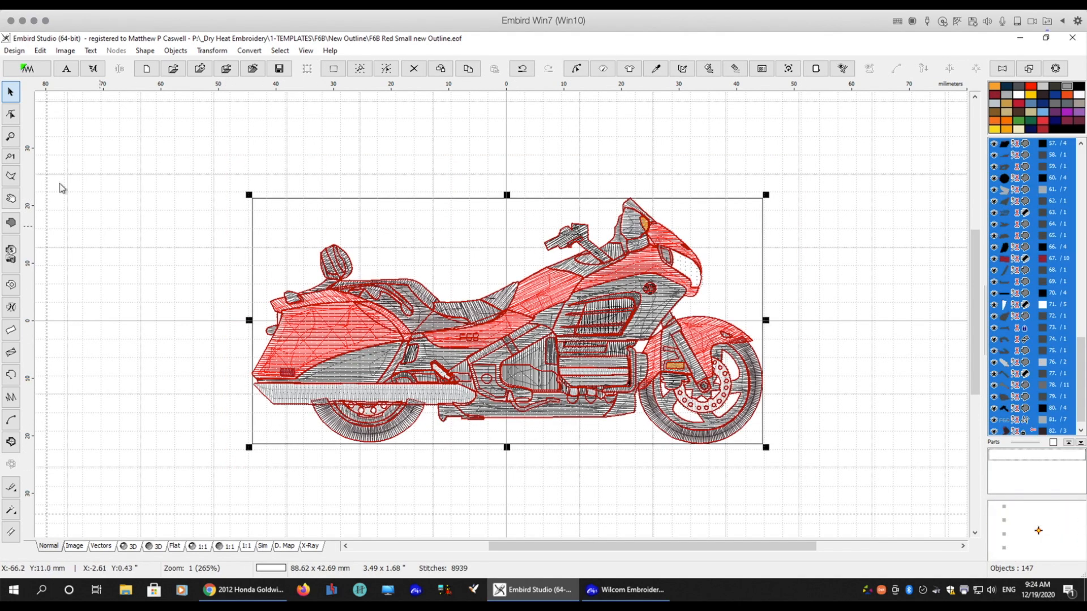
{"action": "left_click", "coordinate": [15, 51]}
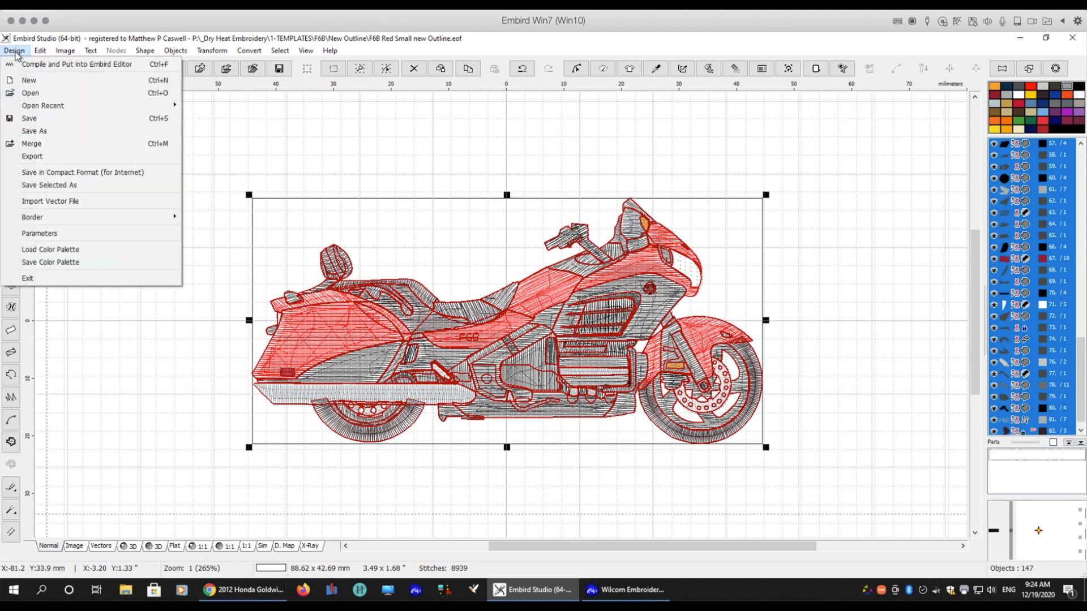
{"action": "left_click", "coordinate": [34, 156]}
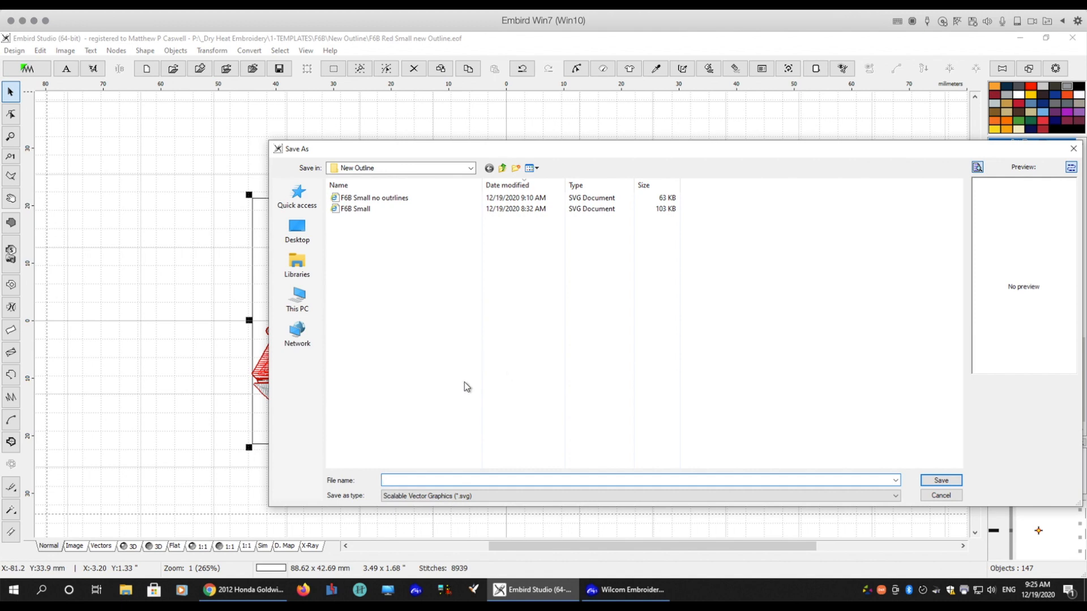
{"action": "left_click", "coordinate": [412, 480]}
{"action": "type", "text": "F6B"}
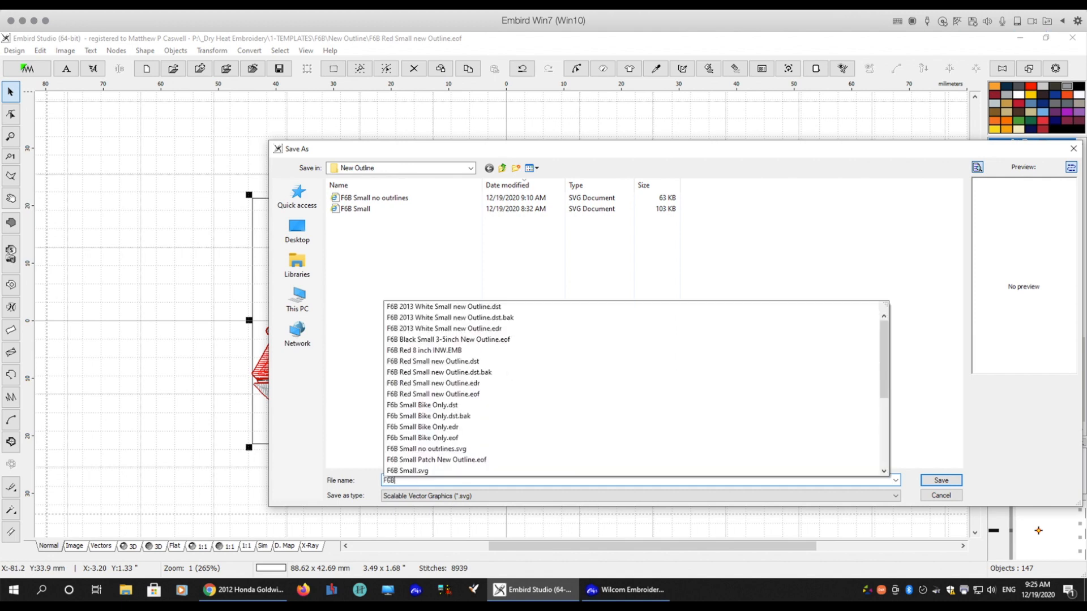
{"action": "type", "text": "NoOutline"}
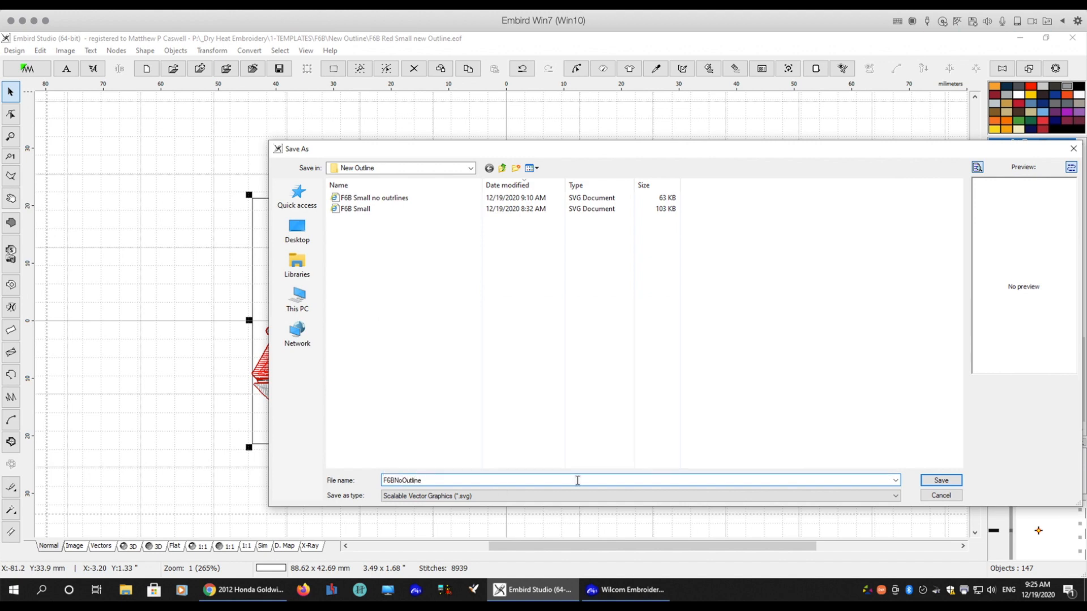
{"action": "left_click", "coordinate": [941, 480]}
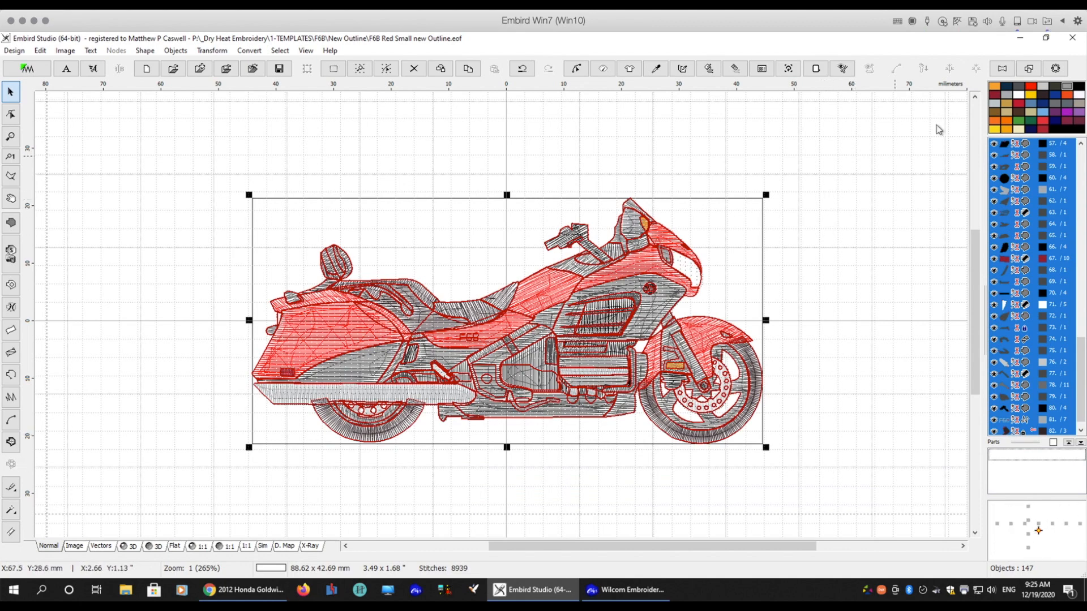
Close Embird Studio without saving the changes to F6B Red Small new Outline.eof
{"action": "left_click", "coordinate": [1072, 38]}
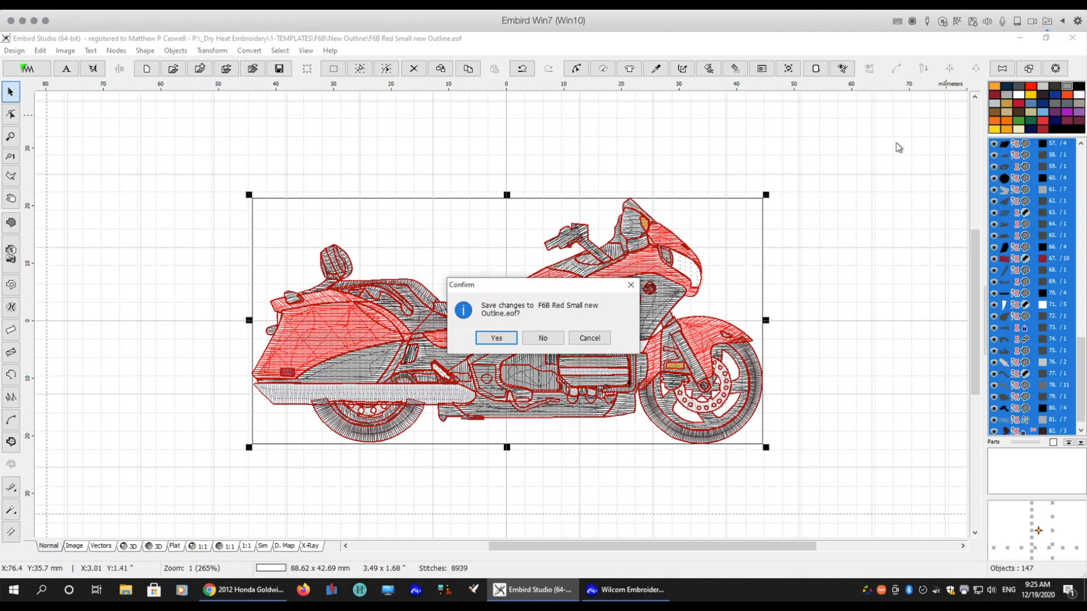
{"action": "left_click", "coordinate": [547, 336]}
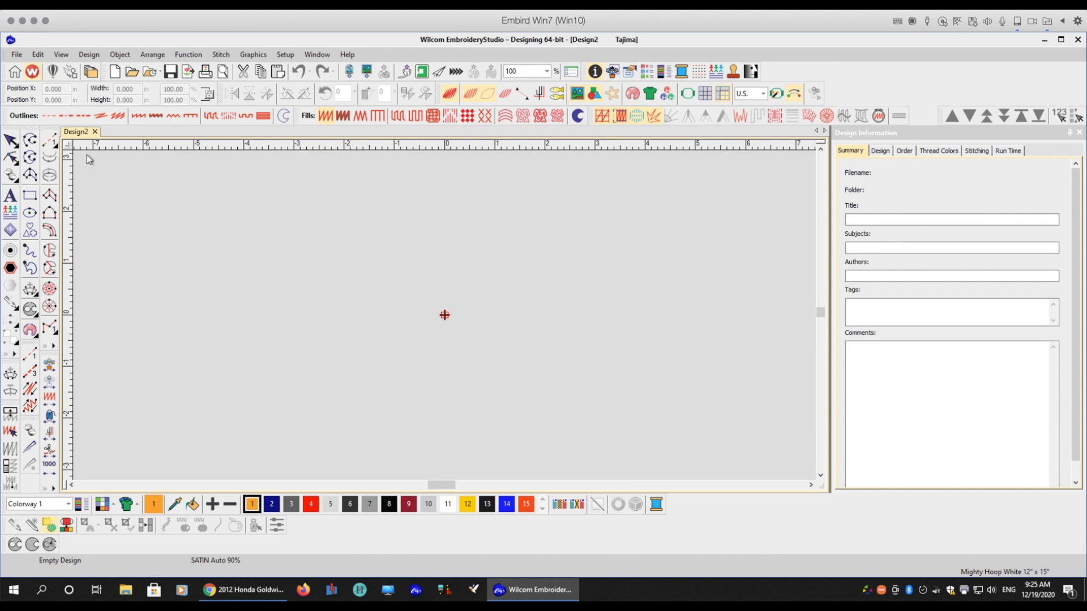
Switch to Wilcom EmbroideryStudio's Corel graphics workspace and start an import from the folder _Dry Heat Embroidery > 1-TEMPLATES > F6B > New Outline on drive P
{"action": "left_click", "coordinate": [52, 72]}
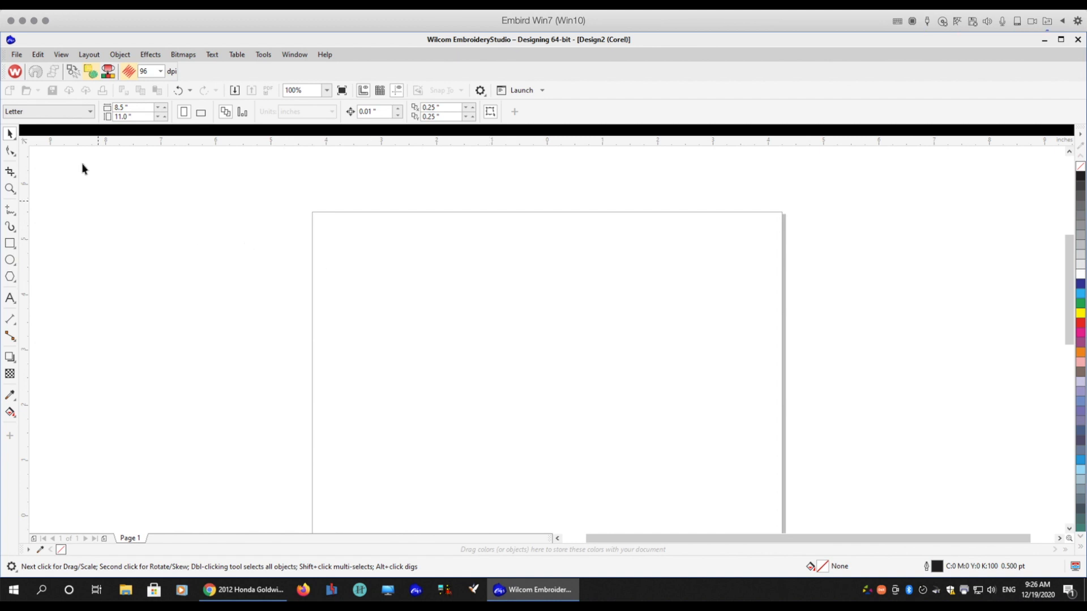
{"action": "left_click", "coordinate": [16, 54]}
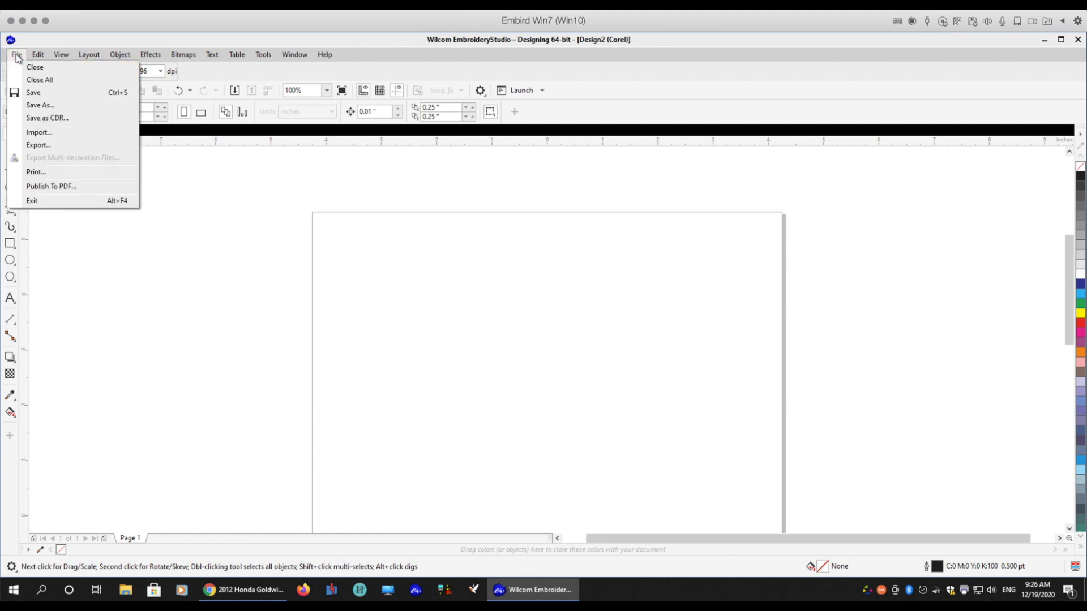
{"action": "left_click", "coordinate": [34, 132]}
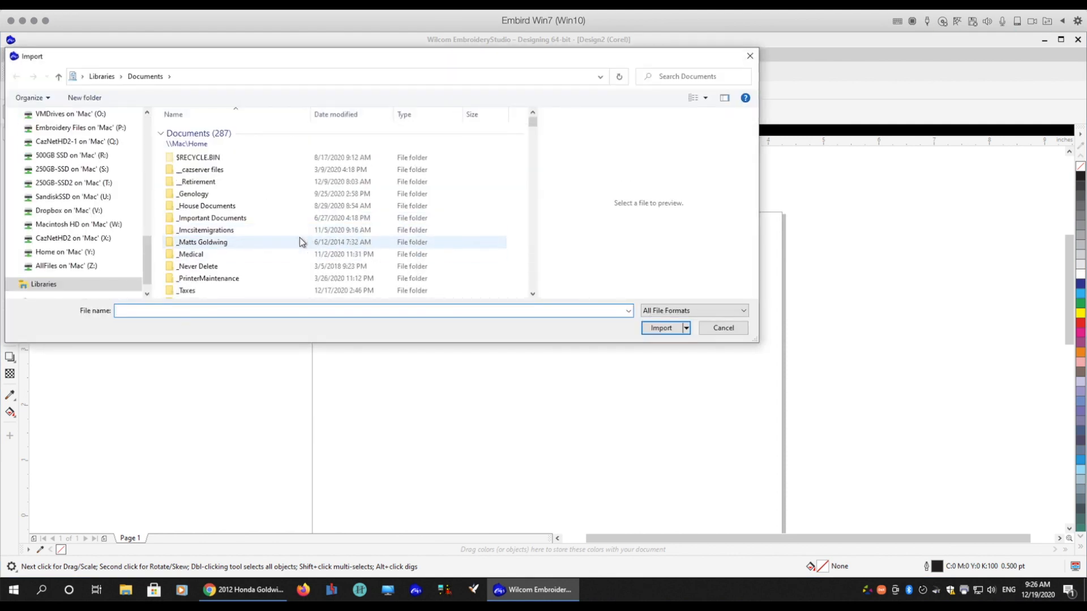
{"action": "scroll", "coordinate": [65, 215], "scroll_direction": "up", "scroll_amount": 2}
{"action": "scroll", "coordinate": [65, 215], "scroll_direction": "up", "scroll_amount": 1}
{"action": "left_click", "coordinate": [69, 210]}
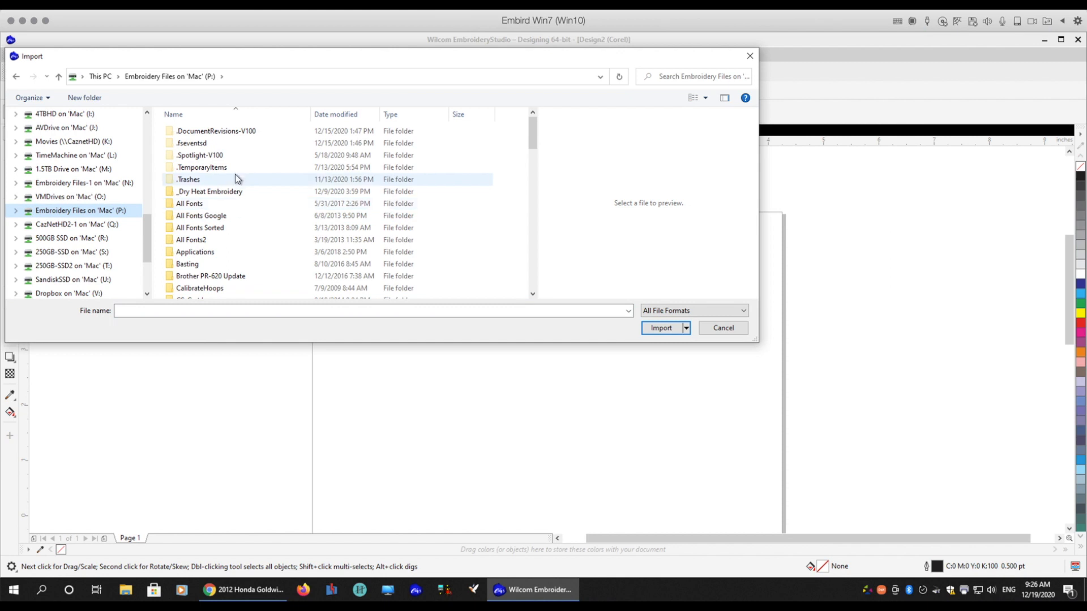
{"action": "left_click", "coordinate": [223, 193]}
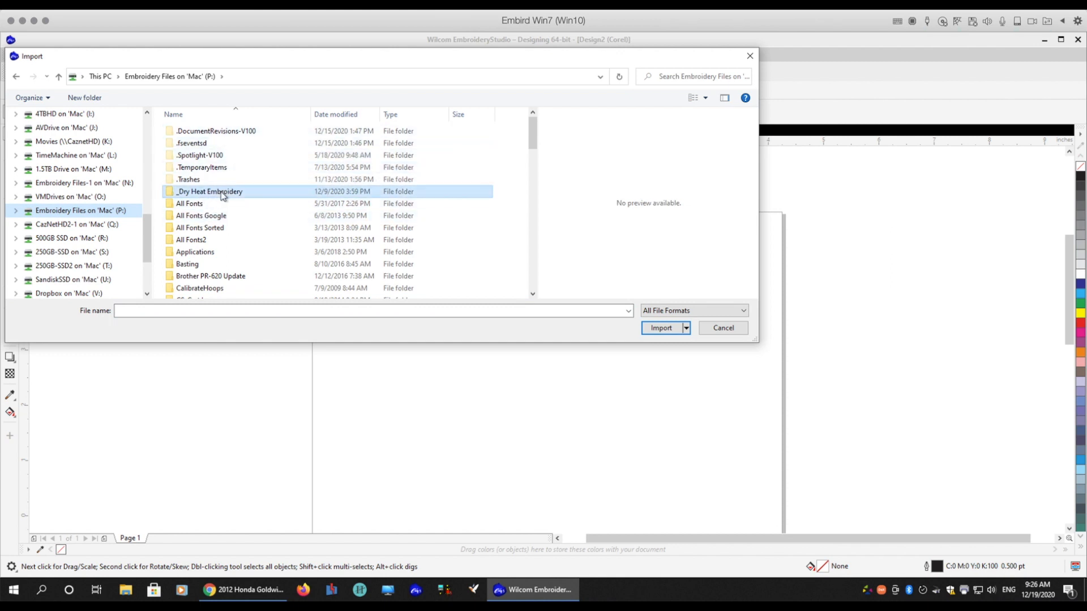
{"action": "double_click", "coordinate": [222, 192]}
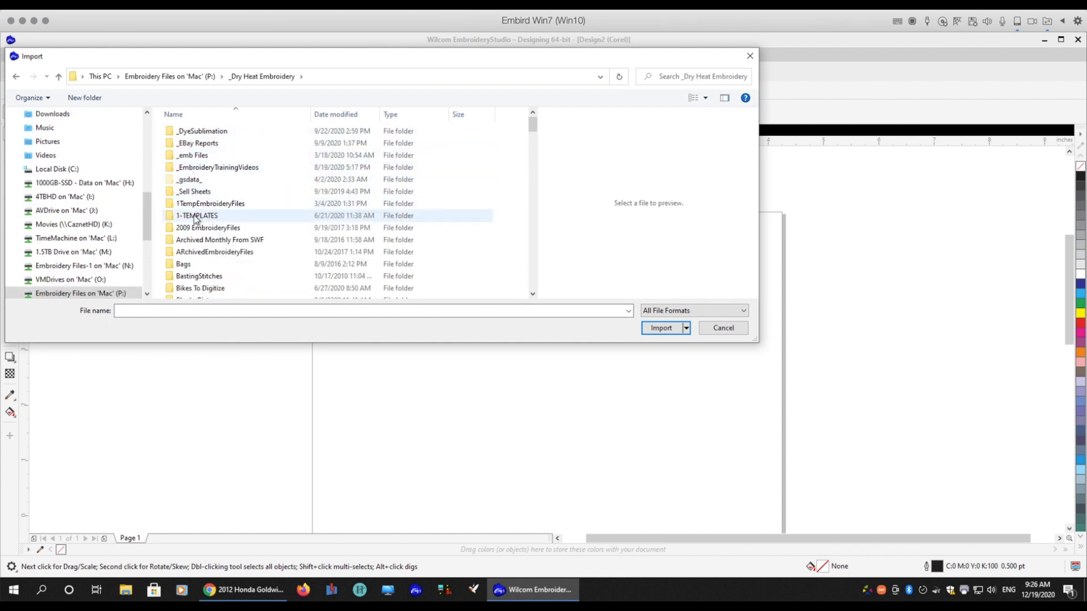
{"action": "double_click", "coordinate": [195, 217]}
{"action": "double_click", "coordinate": [199, 264]}
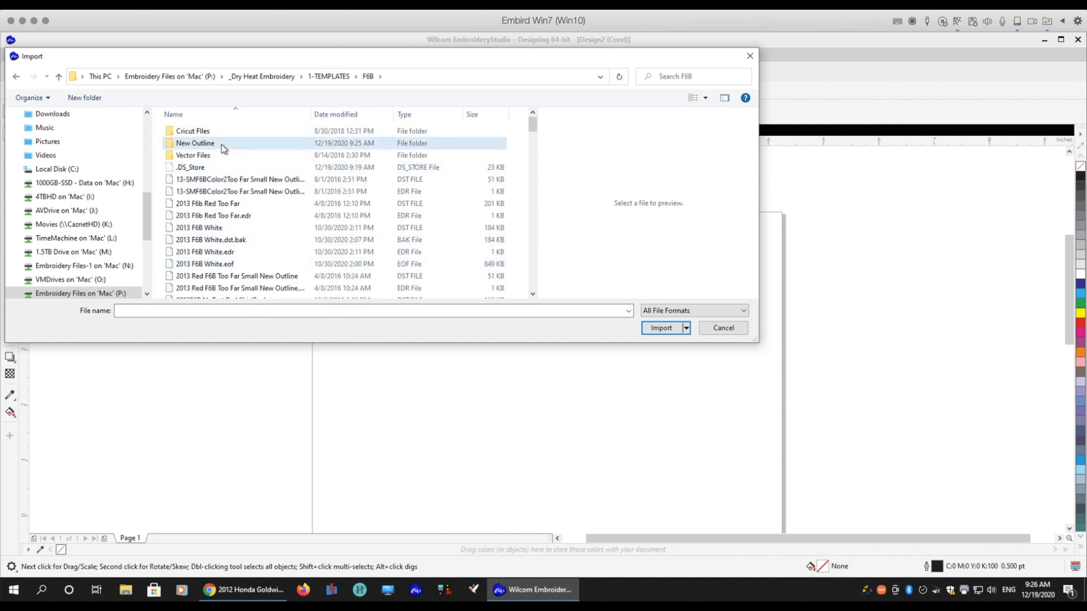
{"action": "double_click", "coordinate": [222, 145]}
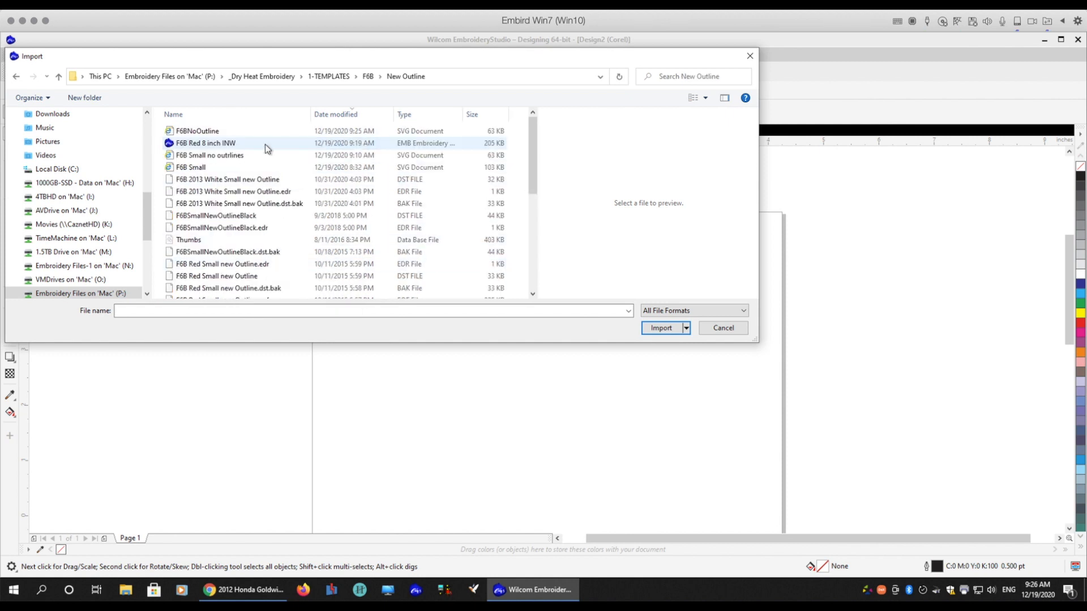
Import the F6BNoOutline SVG and place it on the page at about 7.6 by 3.7 inches
{"action": "left_click", "coordinate": [201, 130]}
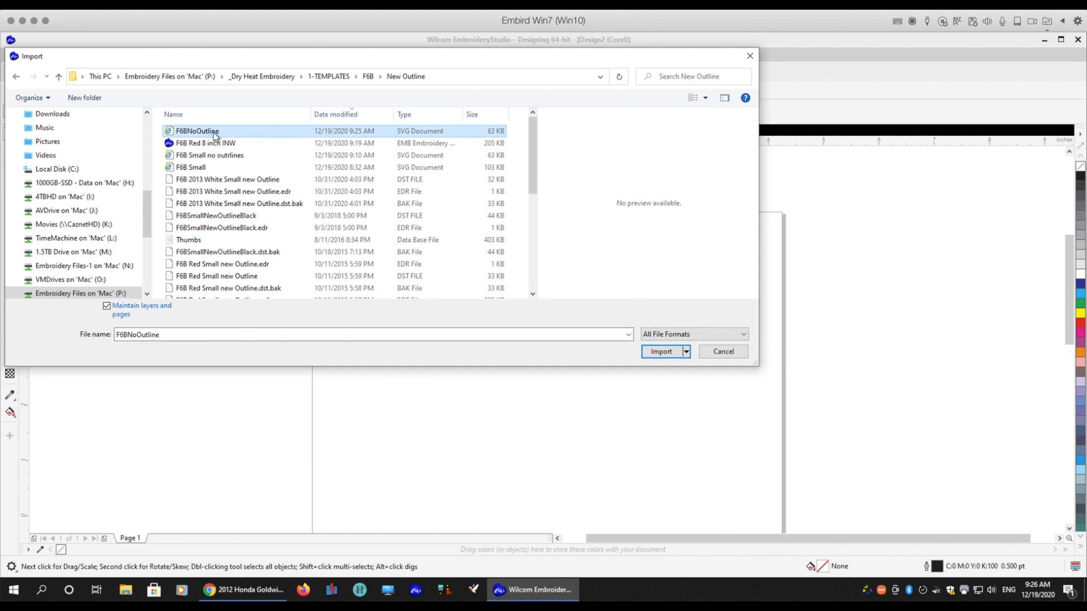
{"action": "left_click", "coordinate": [660, 353]}
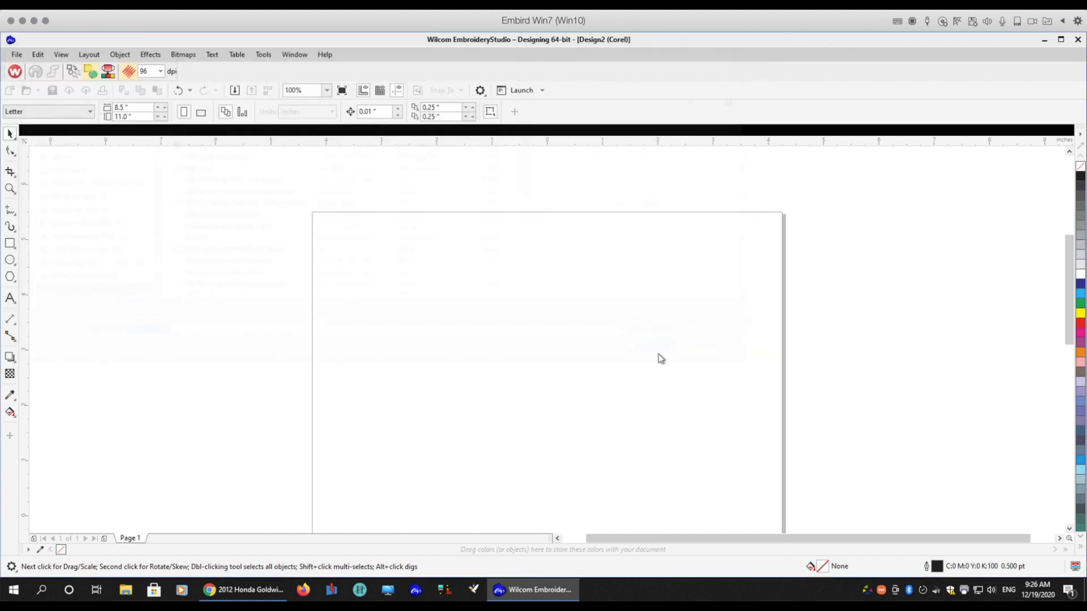
{"action": "left_click", "coordinate": [336, 272]}
{"action": "left_click_drag", "start_coordinate": [533, 365], "coordinate": [764, 477]}
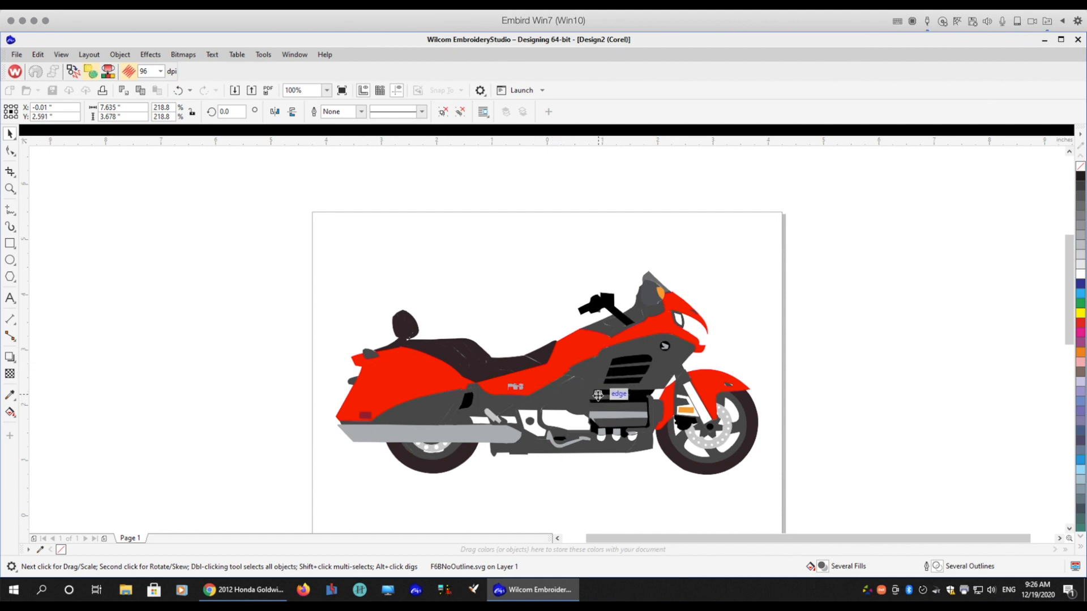
Select the entire imported motorcycle artwork and convert it to embroidery objects
{"action": "left_click_drag", "start_coordinate": [321, 256], "coordinate": [773, 499]}
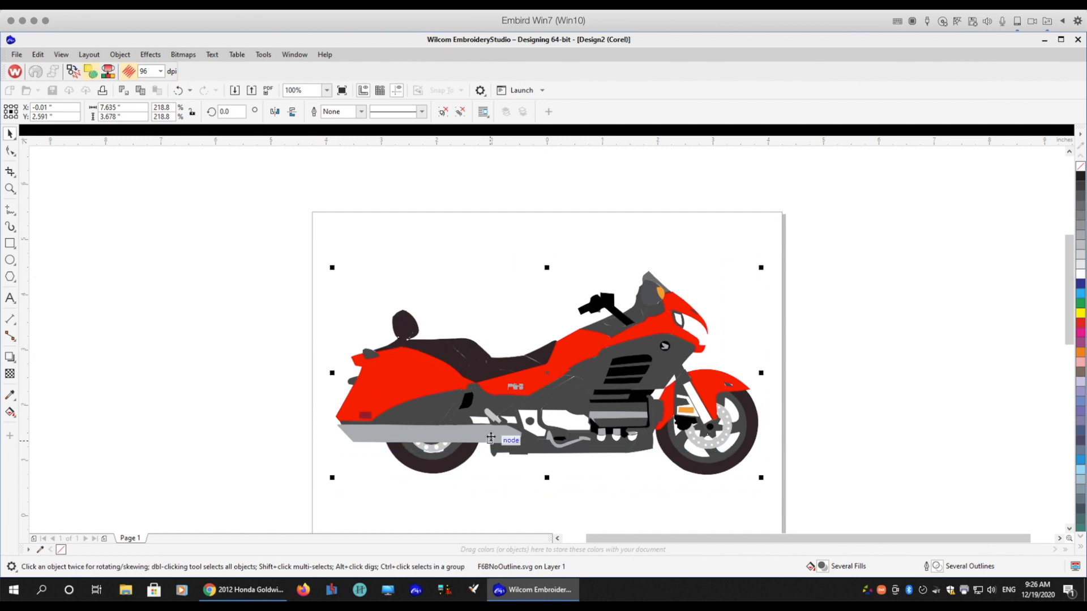
{"action": "left_click", "coordinate": [73, 73]}
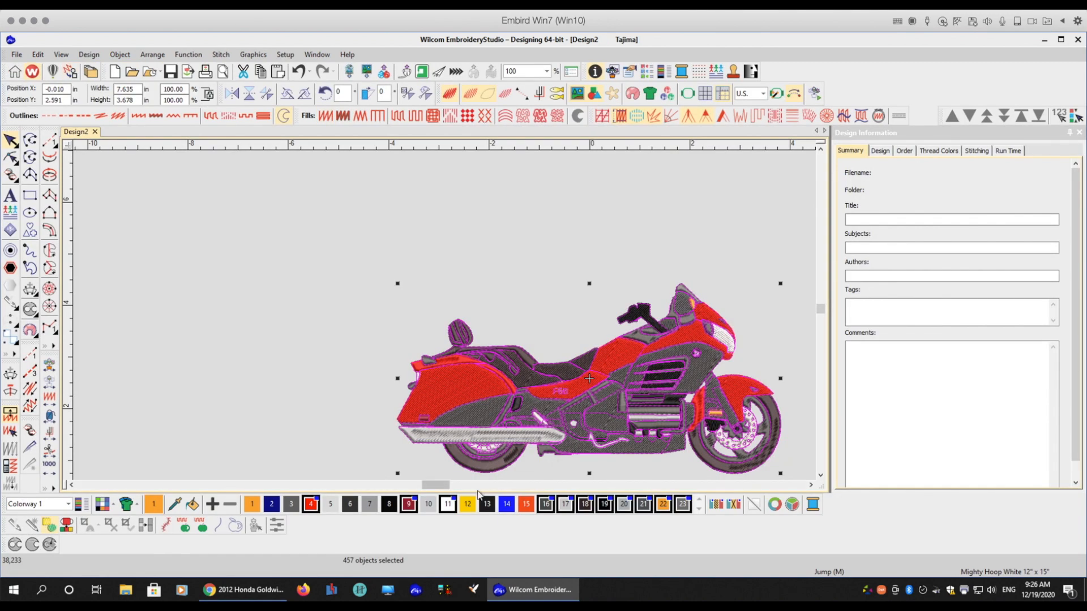
Examine the stitching of the converted motorcycle up close with nothing selected
{"action": "left_click_drag", "start_coordinate": [435, 485], "coordinate": [441, 485]}
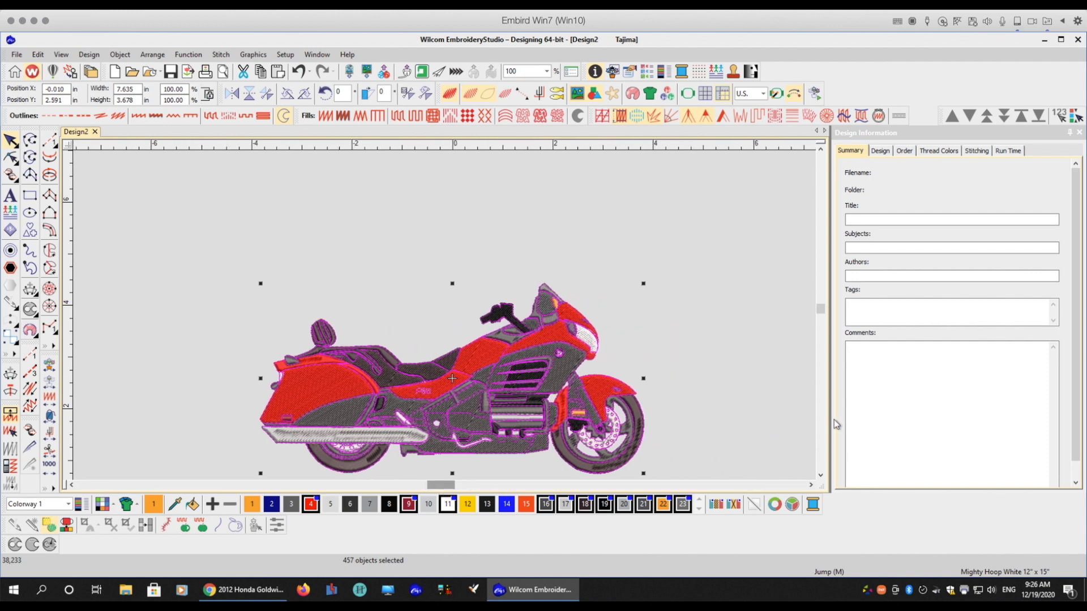
{"action": "left_click_drag", "start_coordinate": [821, 312], "coordinate": [821, 315]}
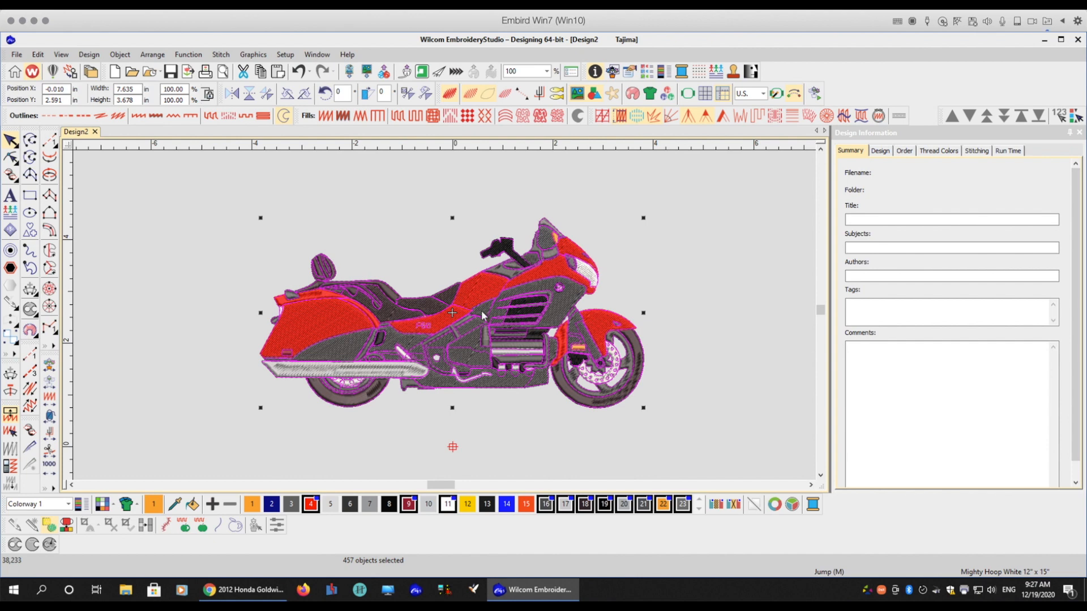
{"action": "left_click", "coordinate": [715, 318]}
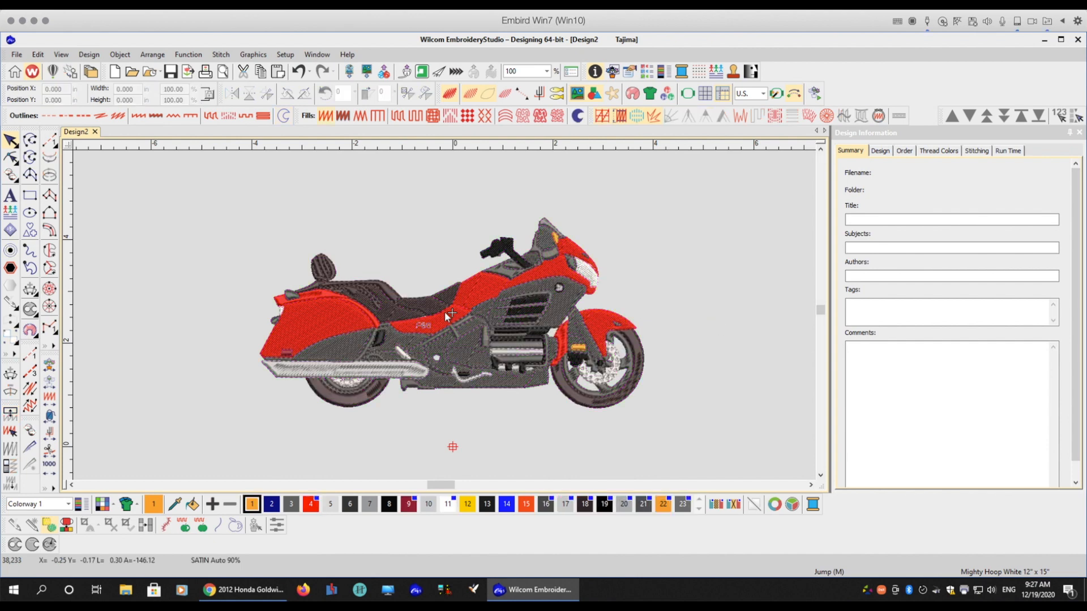
{"action": "scroll", "coordinate": [443, 311], "scroll_direction": "up", "scroll_amount": 2}
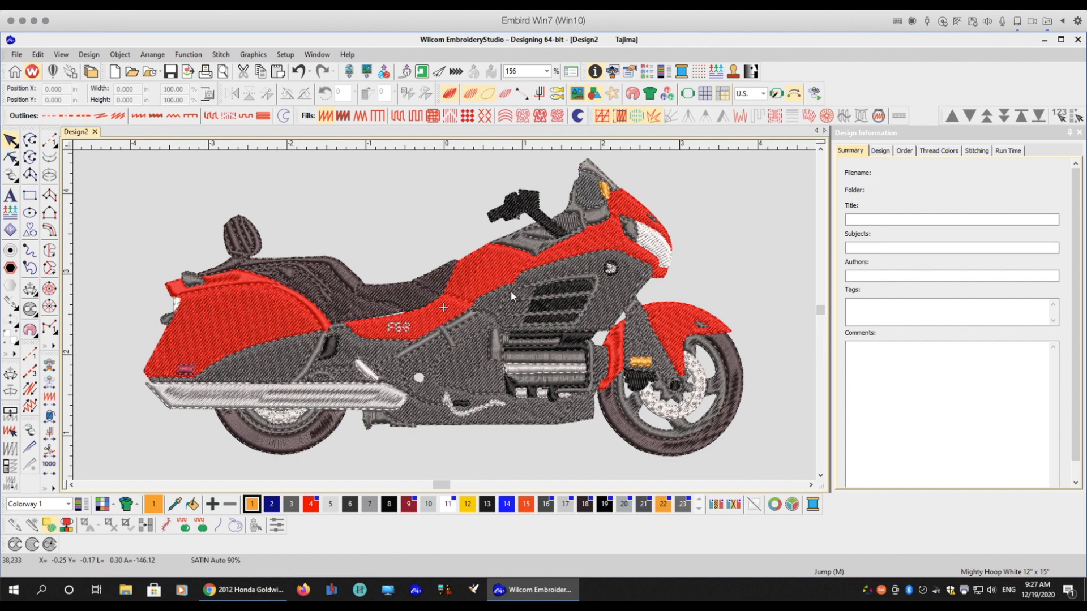
{"action": "scroll", "coordinate": [481, 282], "scroll_direction": "up", "scroll_amount": 1}
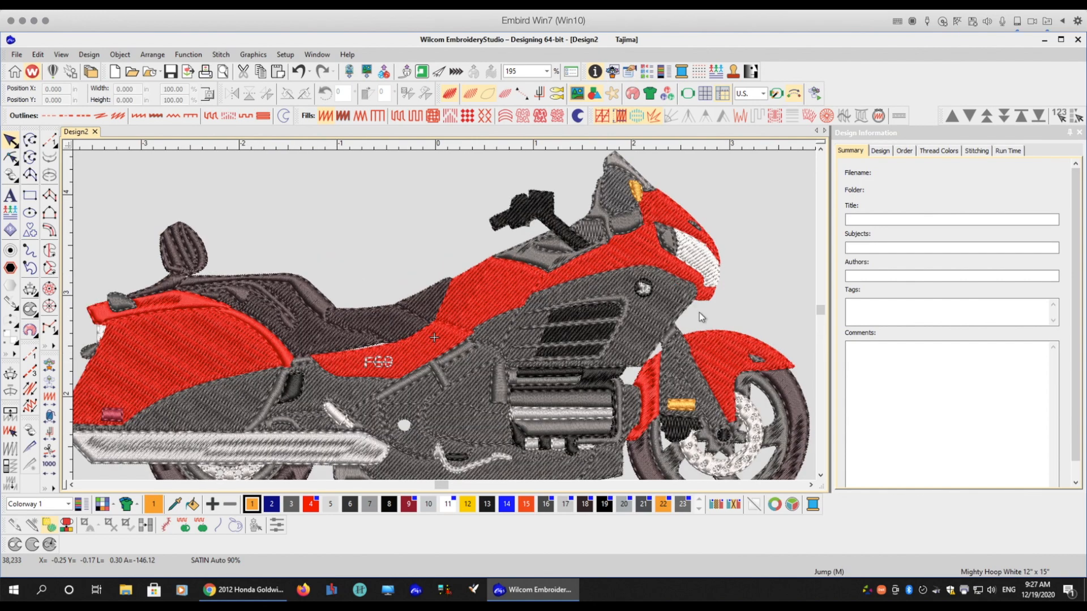
{"action": "left_click", "coordinate": [820, 476]}
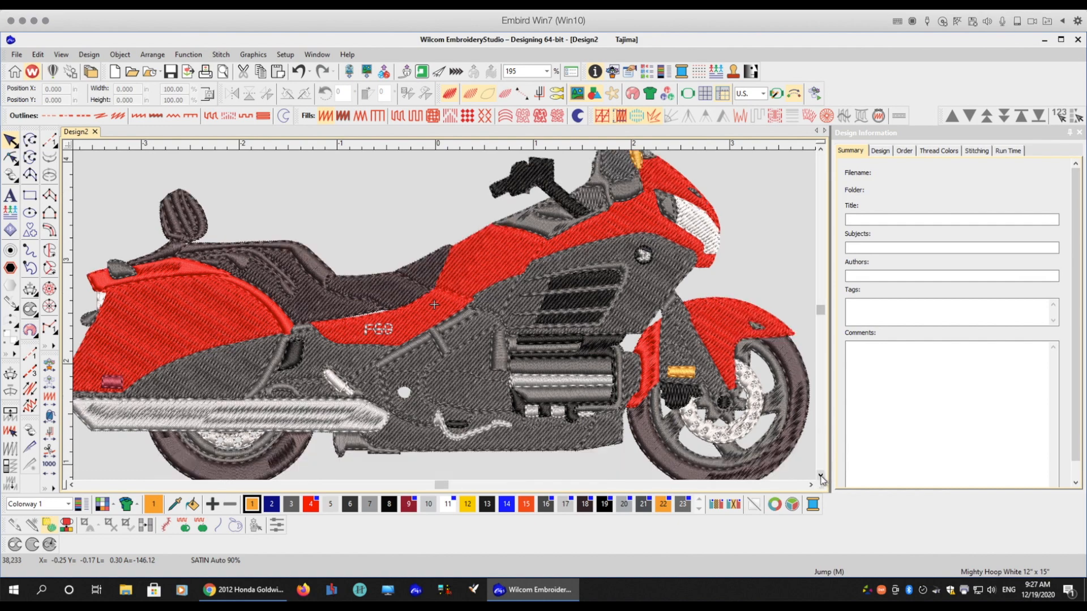
{"action": "left_click", "coordinate": [820, 475]}
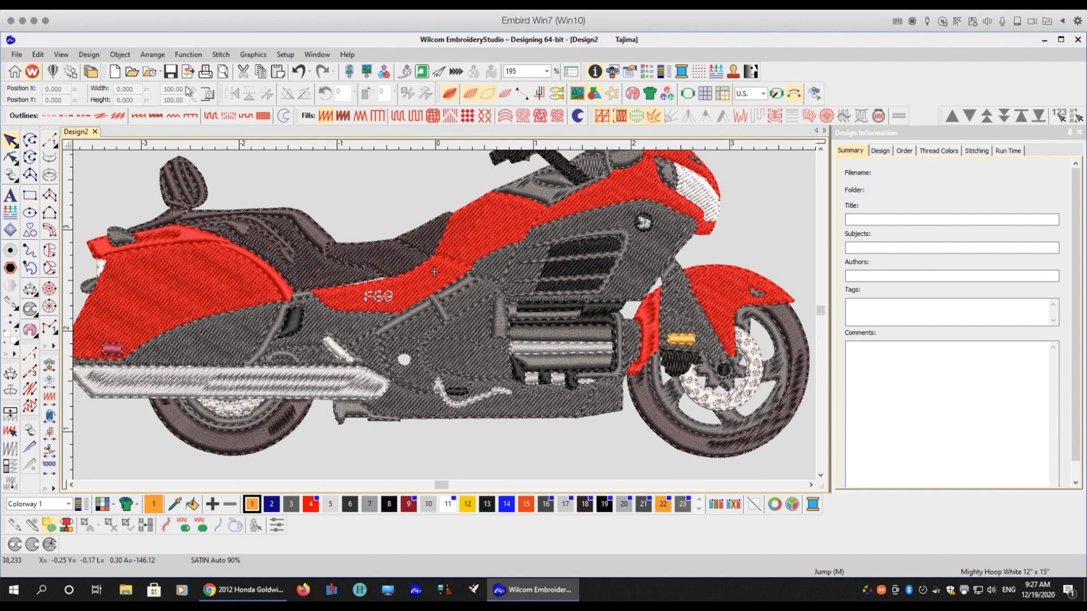
Select all objects with the Run stitch type and recolor them with black palette color 8
{"action": "left_click", "coordinate": [221, 54]}
{"action": "mouse_move", "coordinate": [38, 55]}
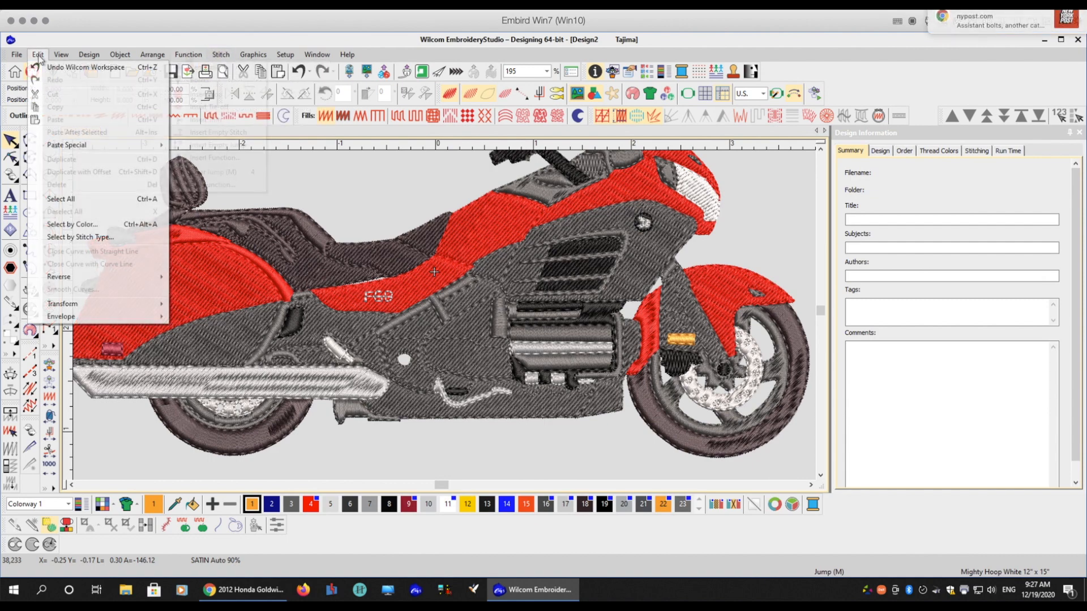
{"action": "left_click", "coordinate": [89, 237]}
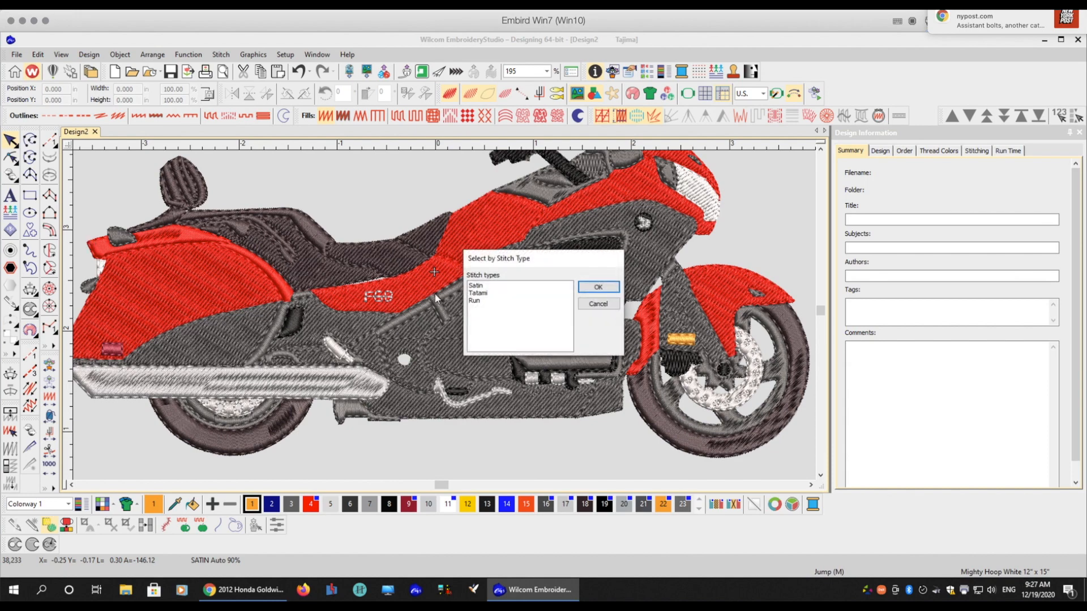
{"action": "left_click", "coordinate": [477, 301]}
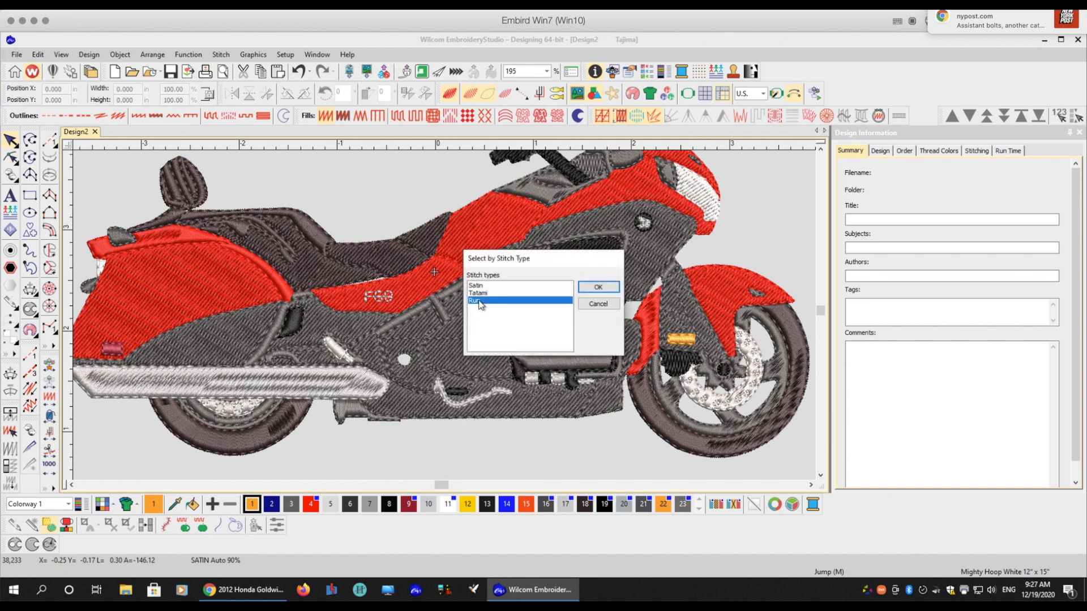
{"action": "left_click", "coordinate": [599, 287]}
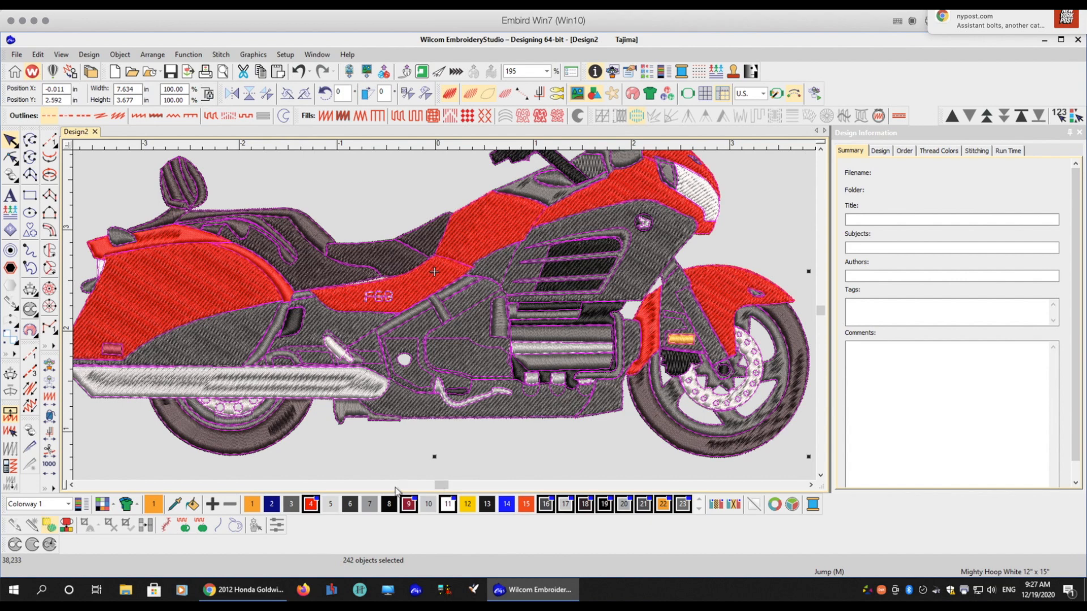
{"action": "left_click", "coordinate": [390, 505]}
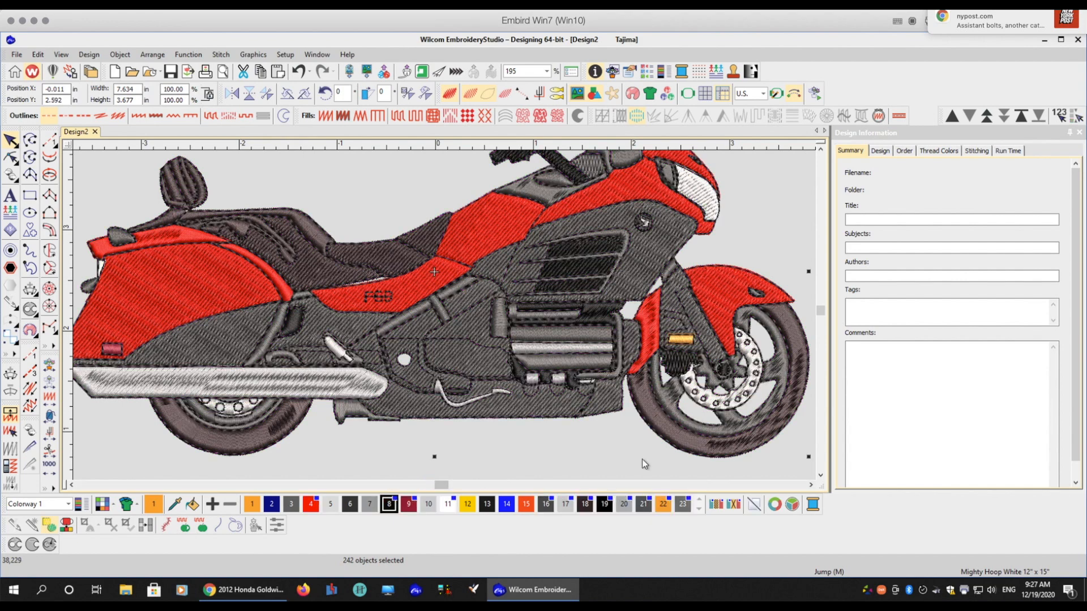
{"action": "left_click", "coordinate": [611, 462]}
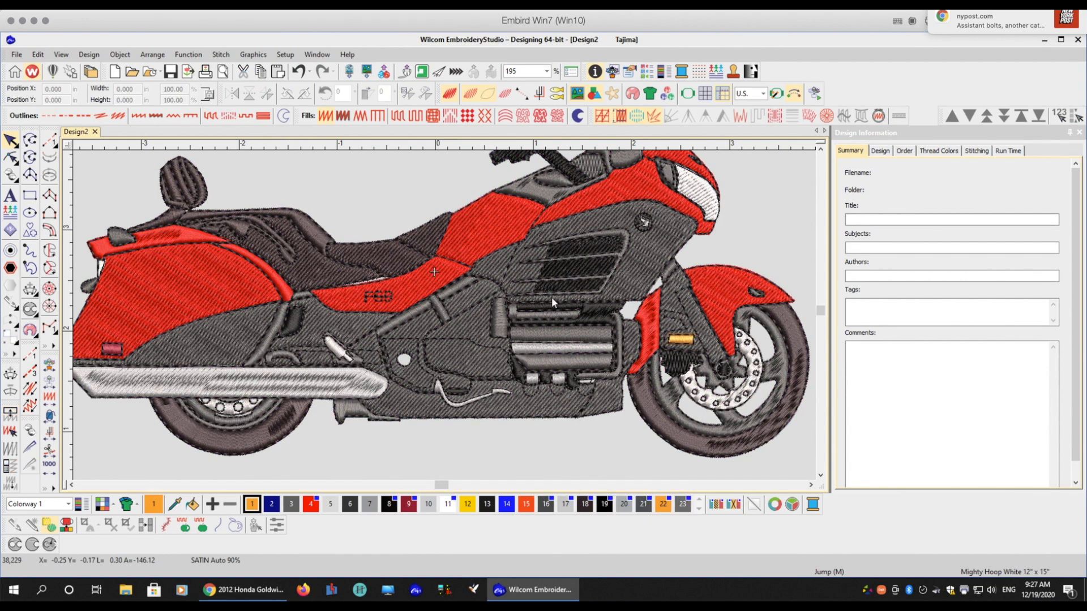
Give the front tire a Tatami fill with radial stitches centered on the wheel hub
{"action": "scroll", "coordinate": [555, 299], "scroll_direction": "down", "scroll_amount": 1}
{"action": "scroll", "coordinate": [380, 309], "scroll_direction": "down", "scroll_amount": 1}
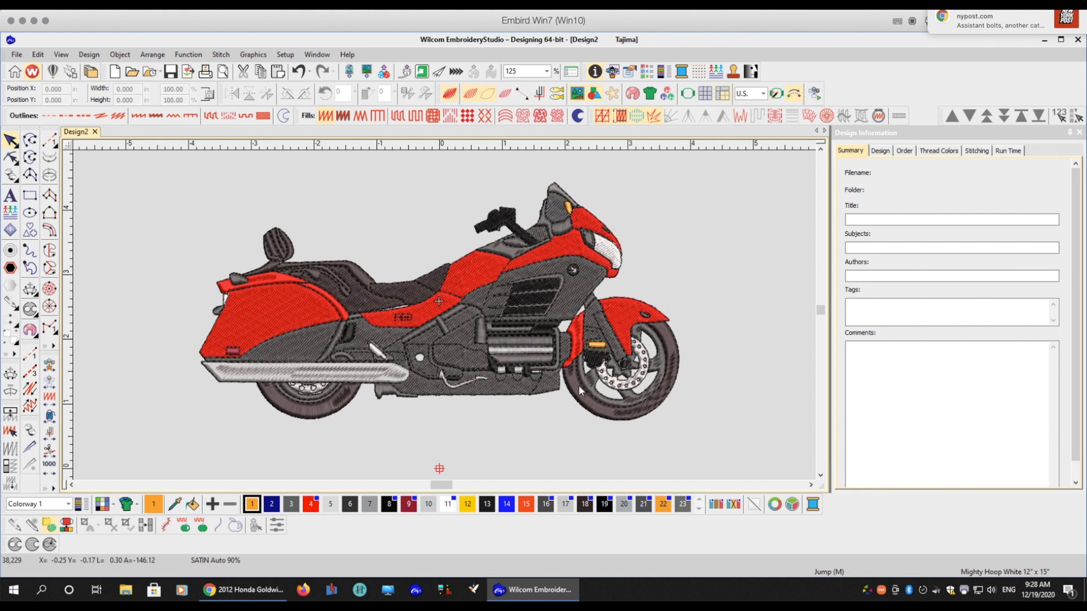
{"action": "scroll", "coordinate": [640, 398], "scroll_direction": "up", "scroll_amount": 1}
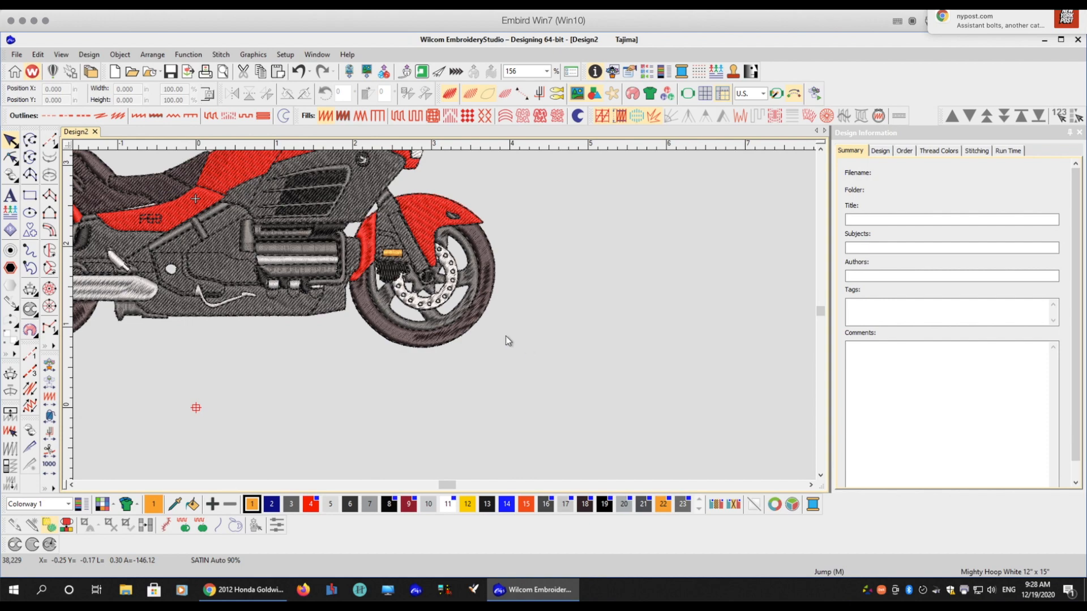
{"action": "scroll", "coordinate": [414, 286], "scroll_direction": "up", "scroll_amount": 4}
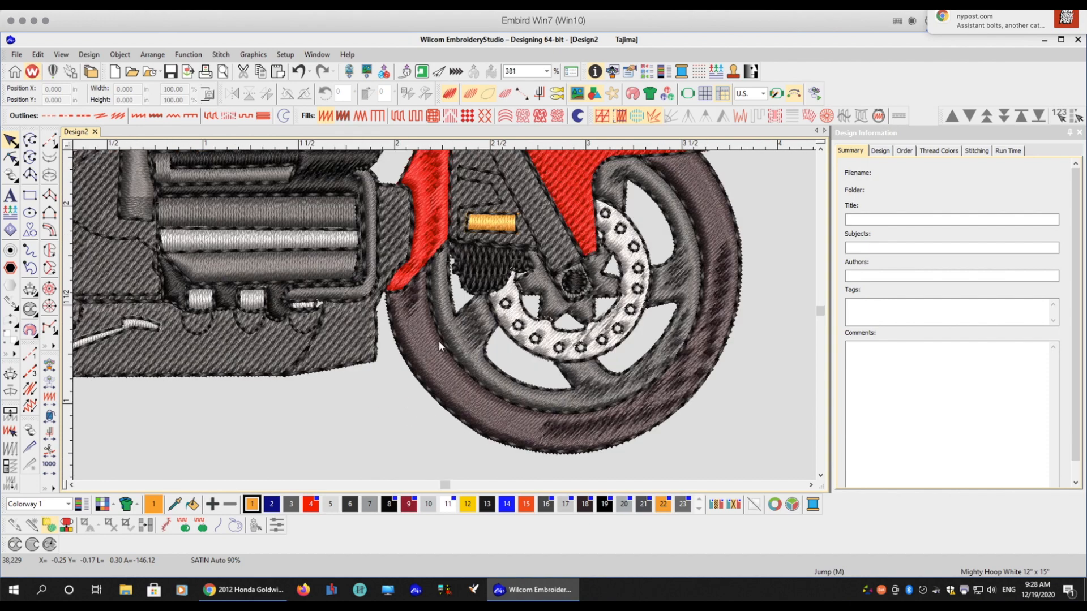
{"action": "scroll", "coordinate": [562, 359], "scroll_direction": "down", "scroll_amount": 1}
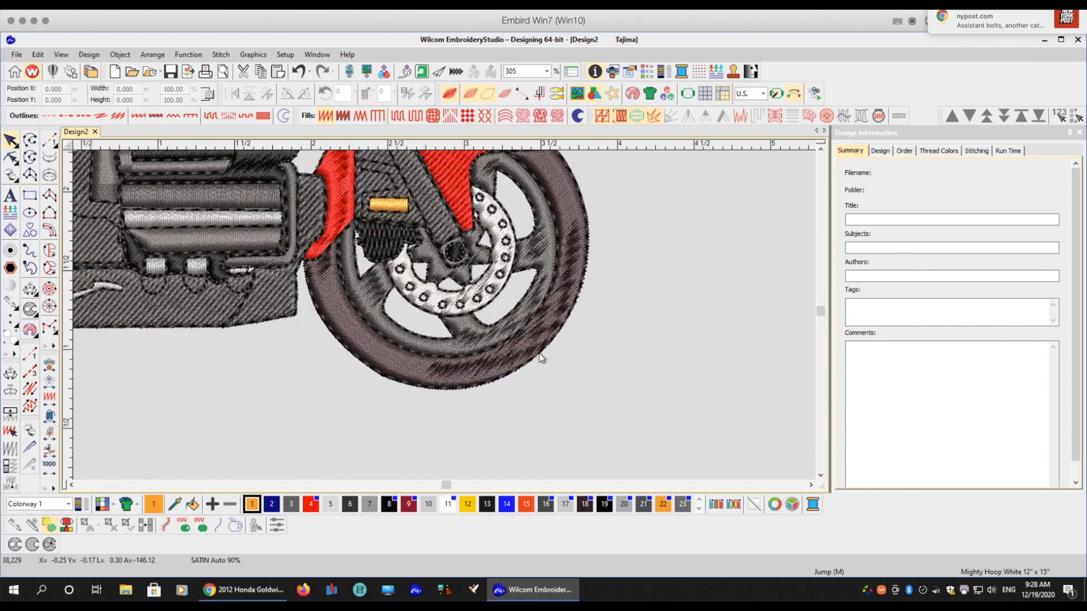
{"action": "left_click", "coordinate": [493, 365]}
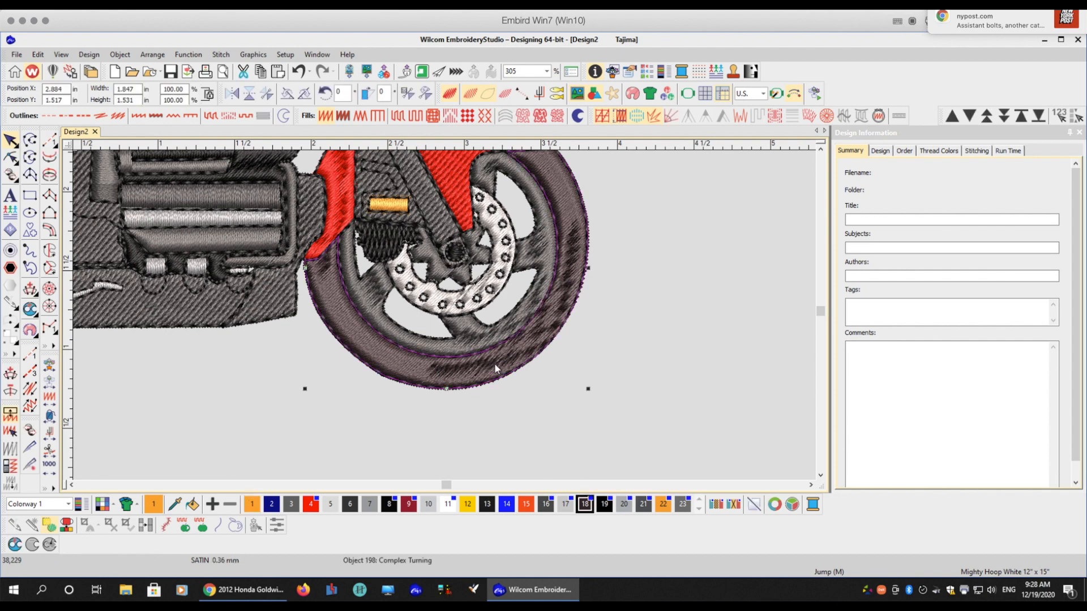
{"action": "key", "text": "h"}
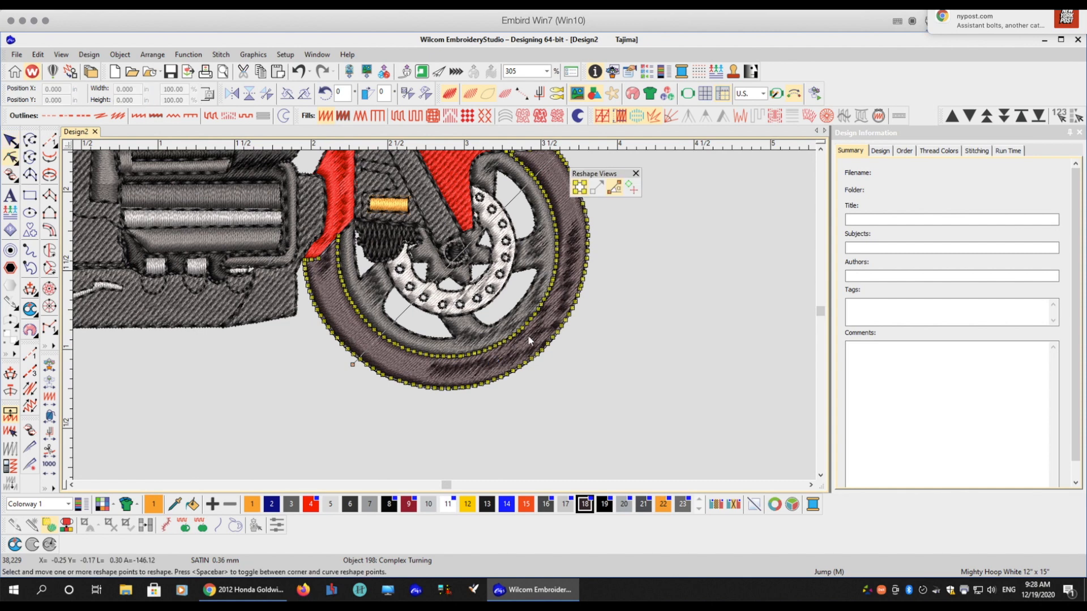
{"action": "left_click", "coordinate": [826, 116]}
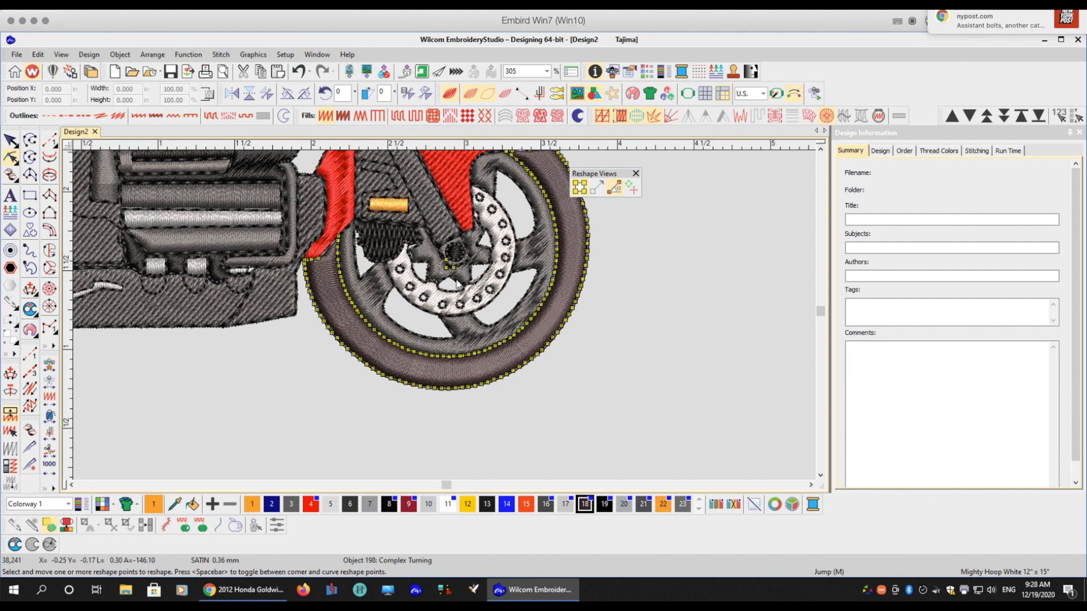
{"action": "left_click_drag", "start_coordinate": [443, 267], "coordinate": [452, 251]}
{"action": "left_click", "coordinate": [395, 116]}
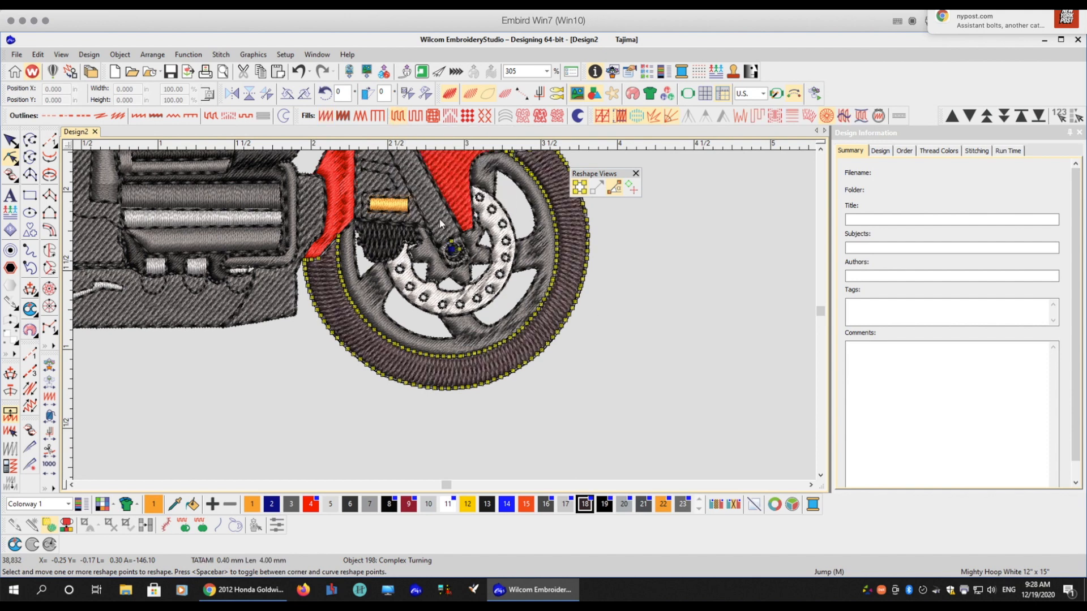
{"action": "left_click", "coordinate": [687, 371]}
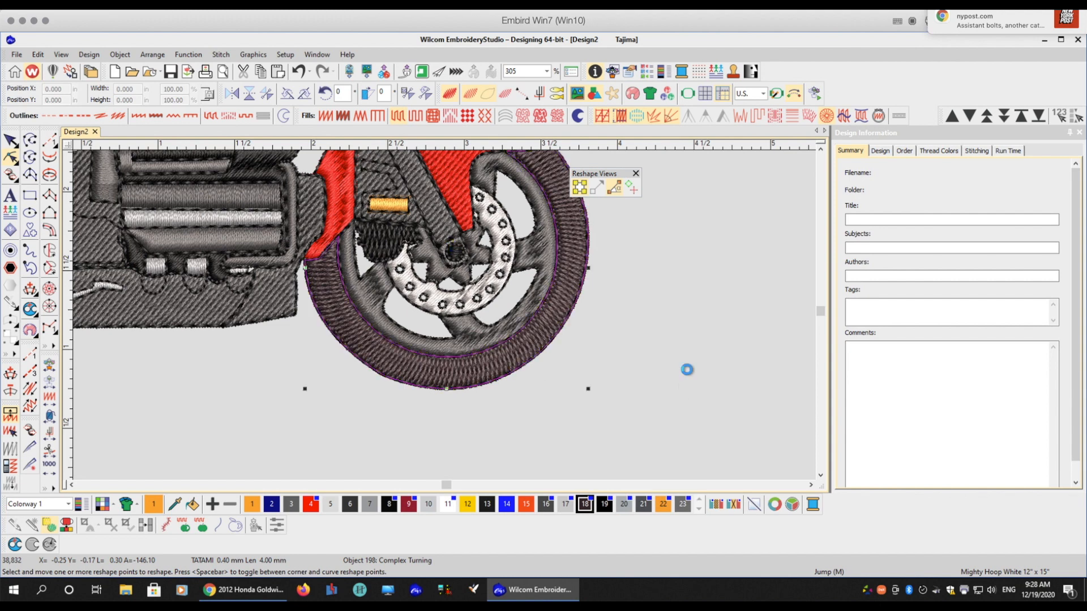
{"action": "left_click", "coordinate": [677, 415]}
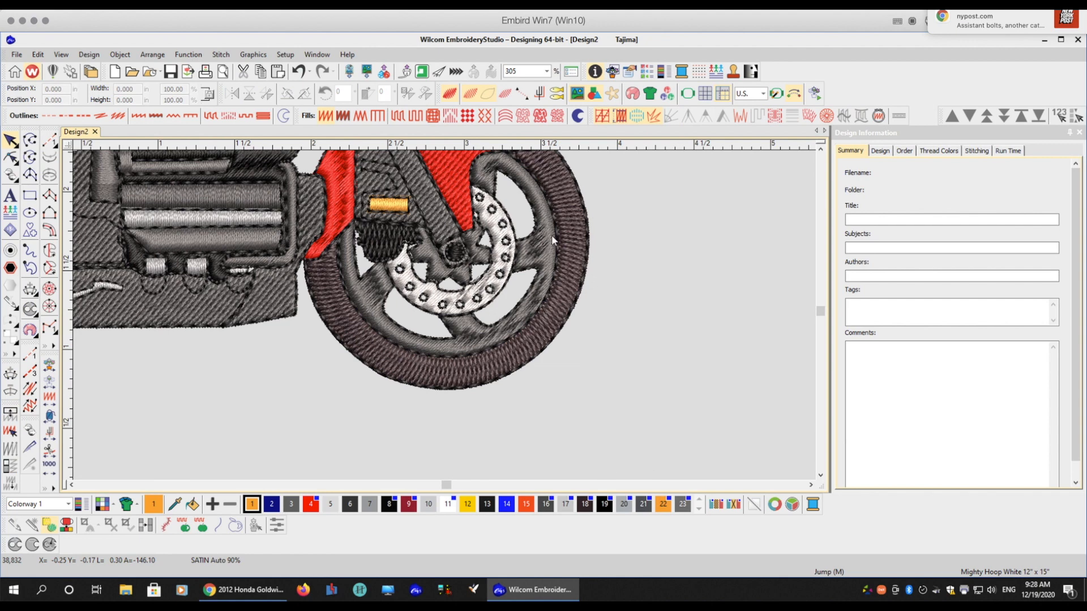
Change the gray front wheel rim to a Tatami fill with radial stitches centered on the hub
{"action": "left_click", "coordinate": [475, 340]}
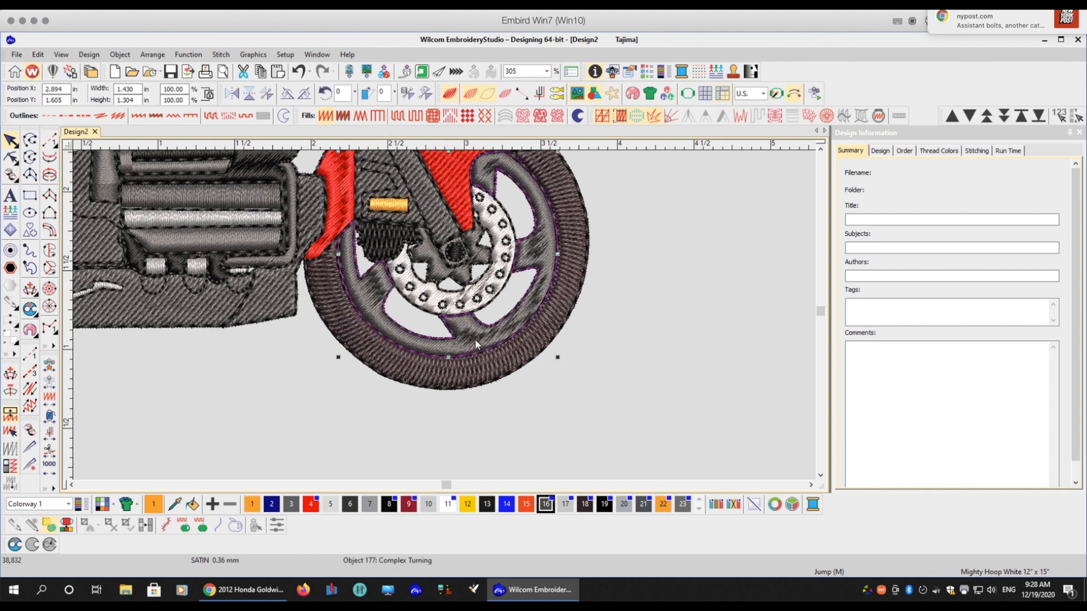
{"action": "left_click", "coordinate": [395, 119]}
{"action": "key", "text": "h"}
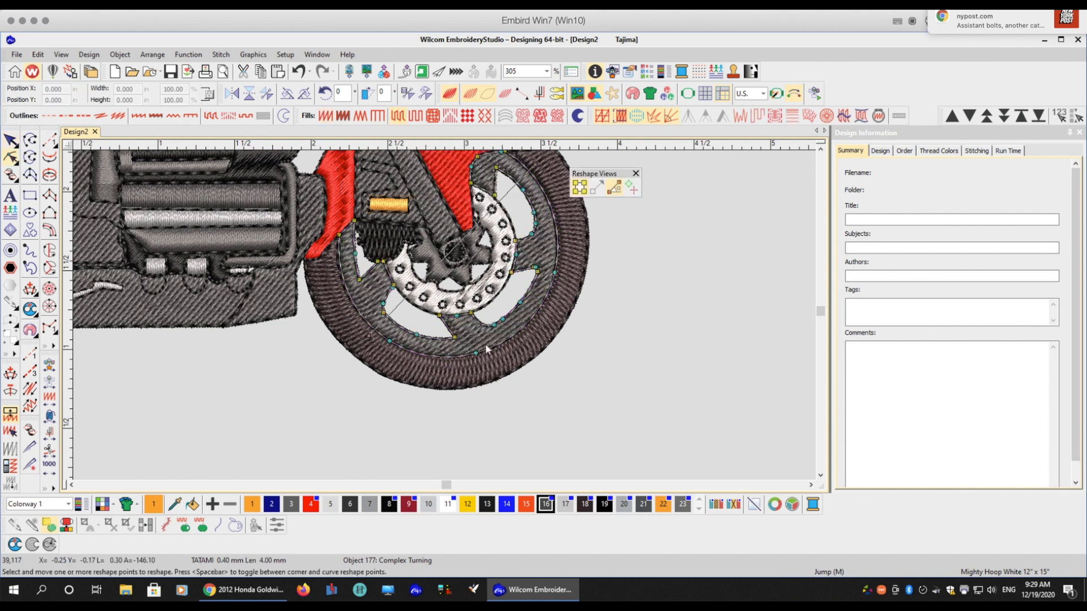
{"action": "left_click", "coordinate": [828, 117]}
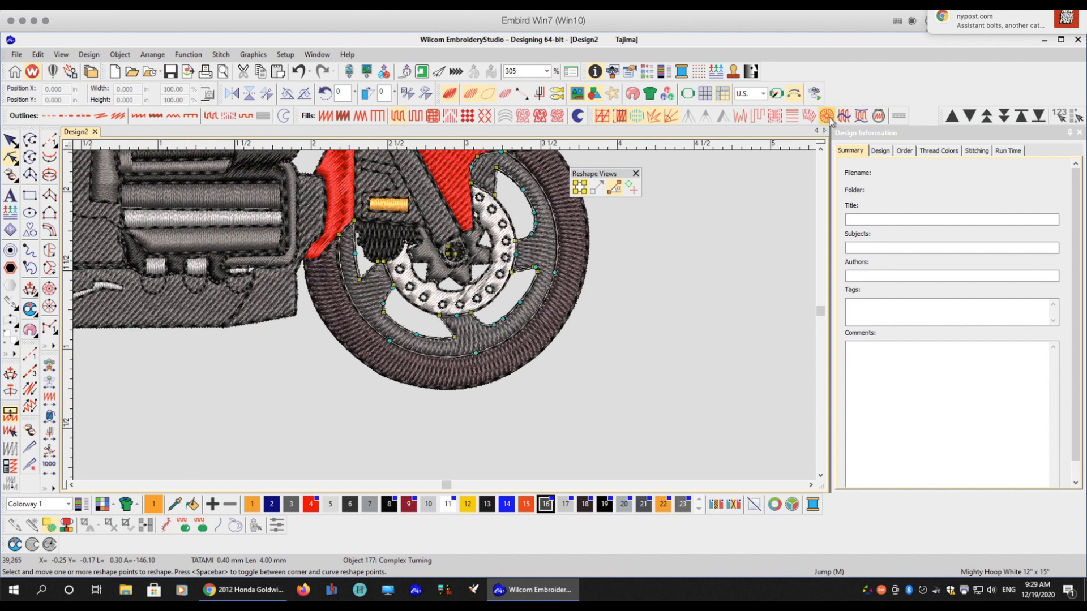
{"action": "left_click_drag", "start_coordinate": [446, 250], "coordinate": [452, 249]}
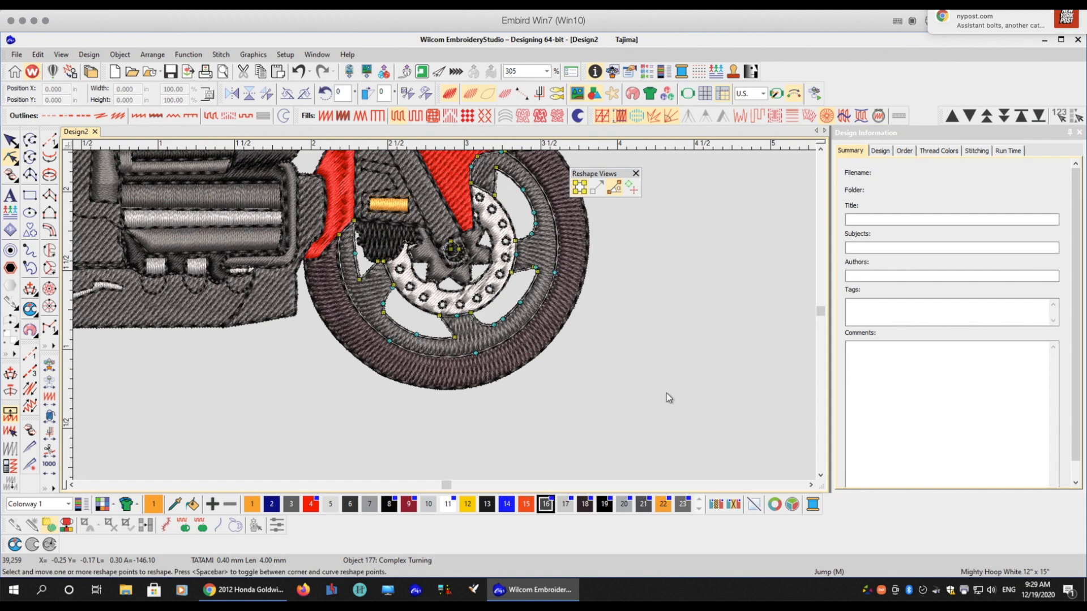
{"action": "key", "text": "Escape"}
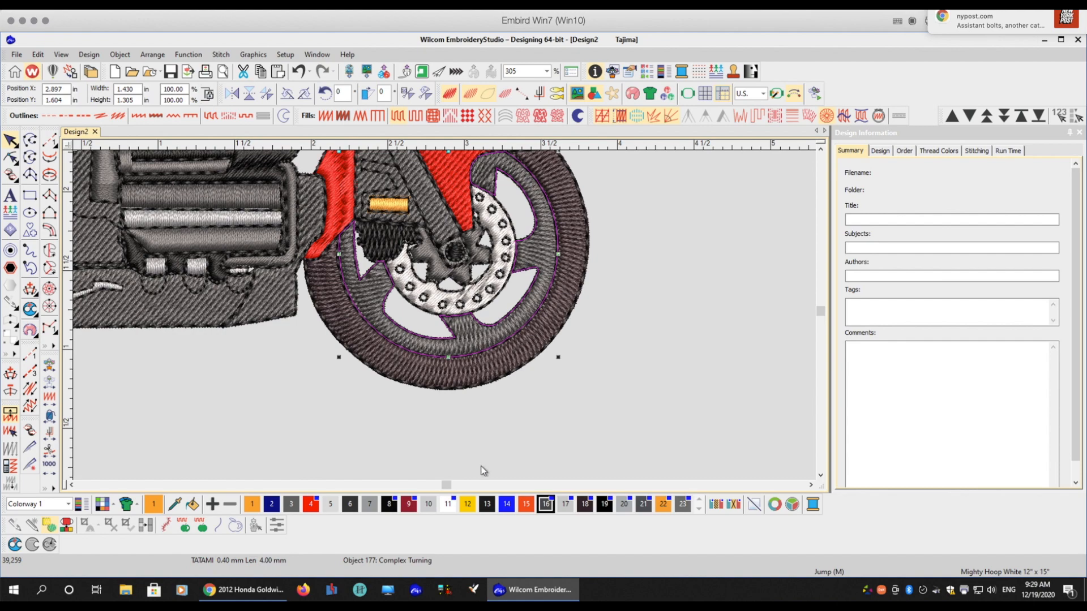
Change the long silver exhaust pipe from Satin to a Tatami fill
{"action": "left_click_drag", "start_coordinate": [443, 484], "coordinate": [437, 484]}
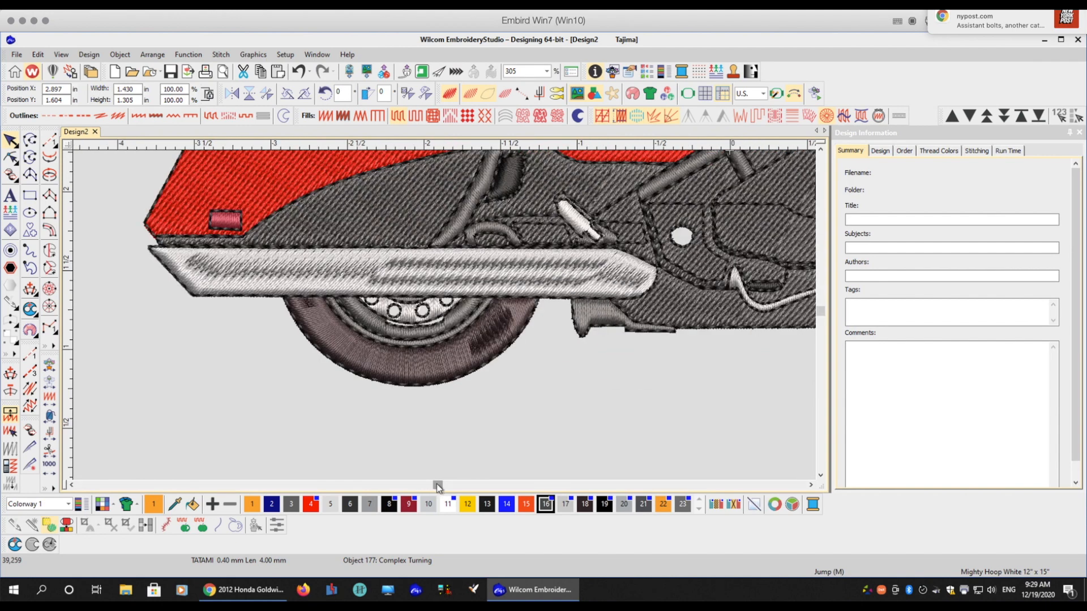
{"action": "left_click", "coordinate": [505, 277]}
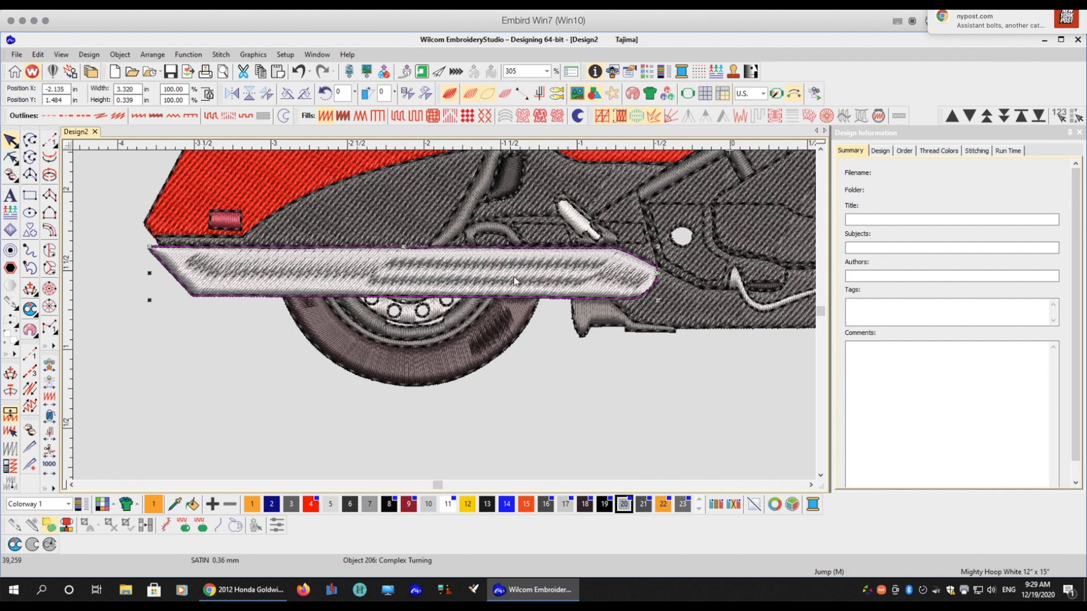
{"action": "left_click", "coordinate": [396, 116]}
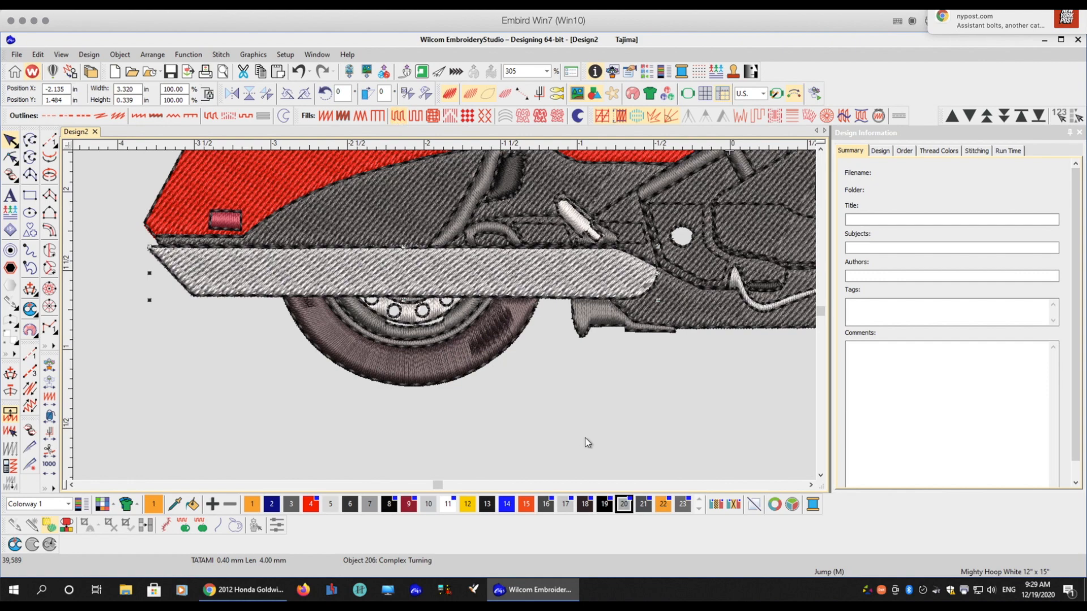
{"action": "left_click", "coordinate": [613, 418]}
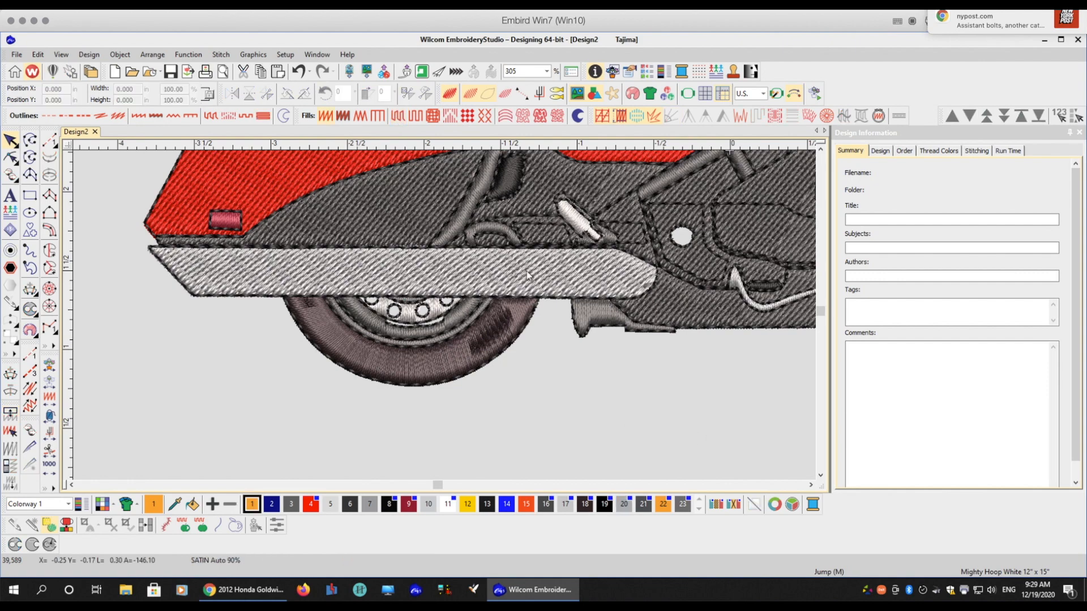
Change the rear tire's fill from Satin to Tatami with its reshape points shown
{"action": "left_click", "coordinate": [416, 368]}
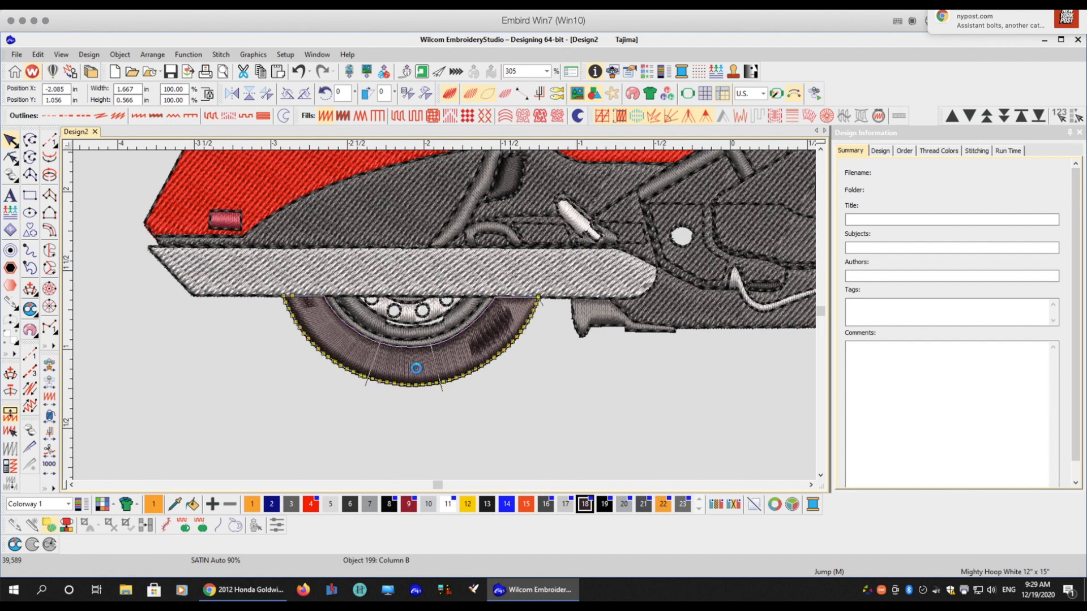
{"action": "key", "text": "h"}
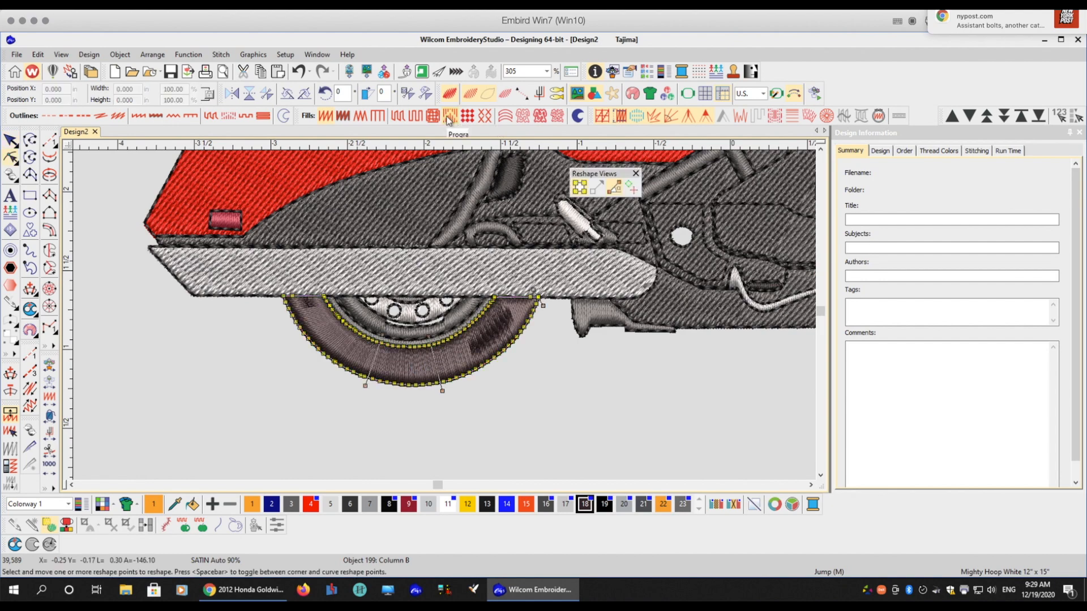
{"action": "left_click", "coordinate": [398, 118]}
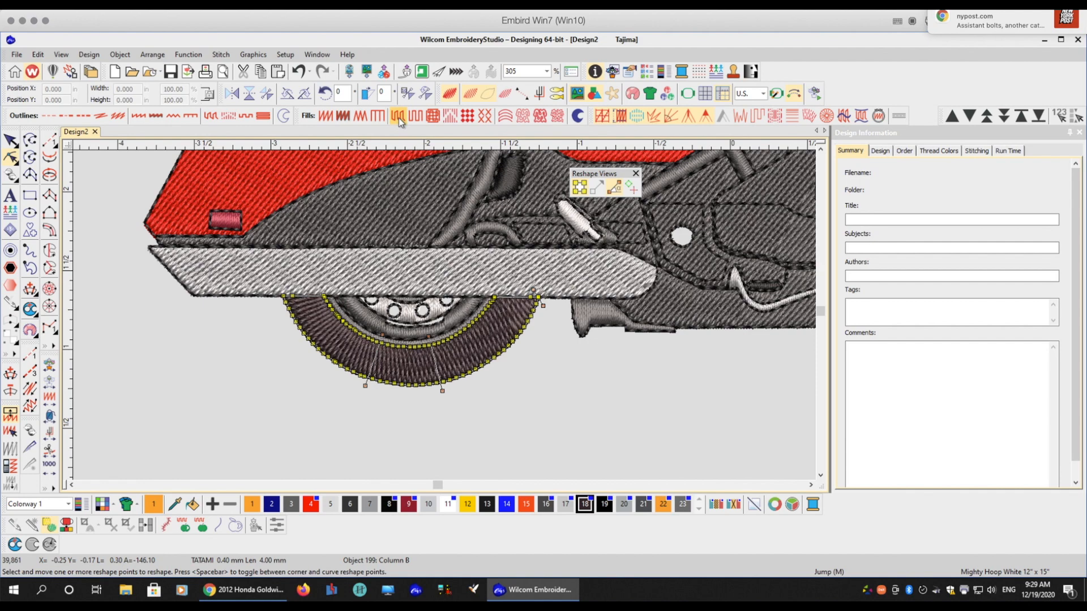
Apply the radial fill effect to the rear tire and move its center point up to the silver exhaust pipe's upper edge
{"action": "left_click", "coordinate": [826, 115]}
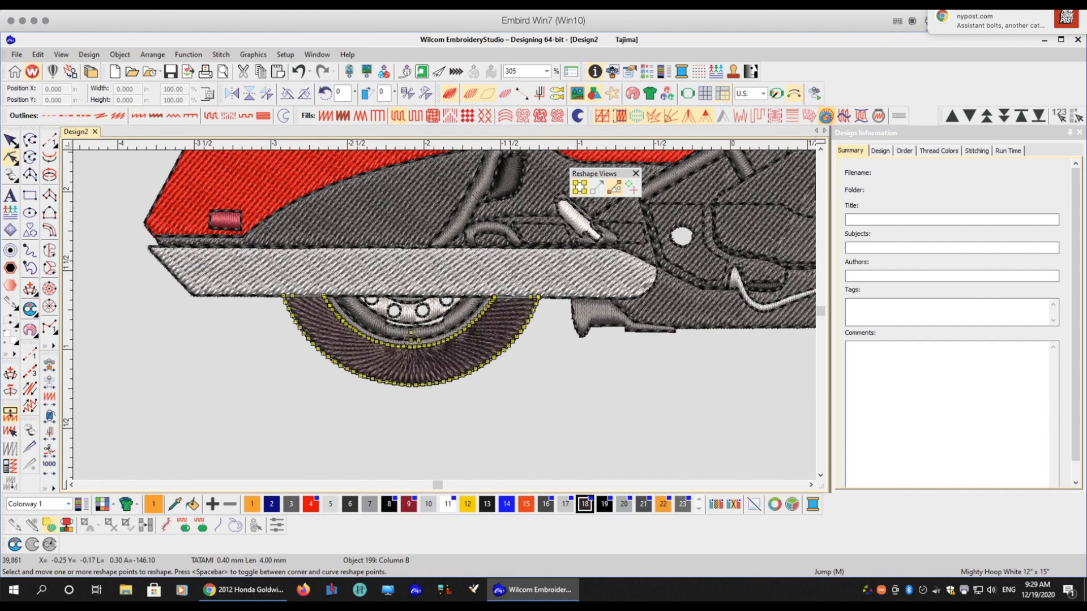
{"action": "left_click", "coordinate": [411, 340]}
{"action": "left_click", "coordinate": [411, 340]}
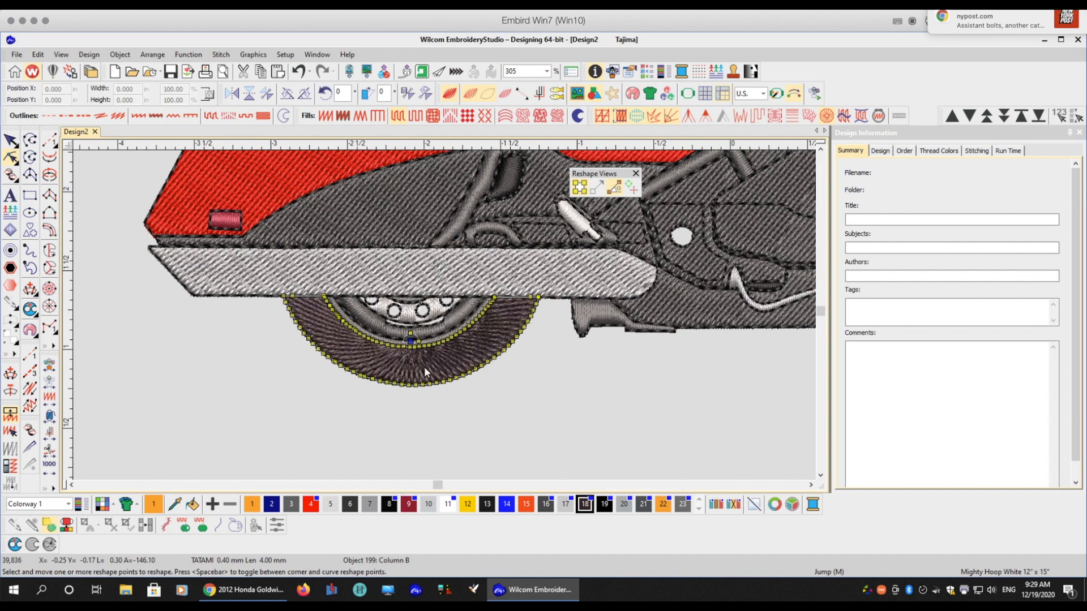
{"action": "left_click_drag", "start_coordinate": [412, 341], "coordinate": [413, 247]}
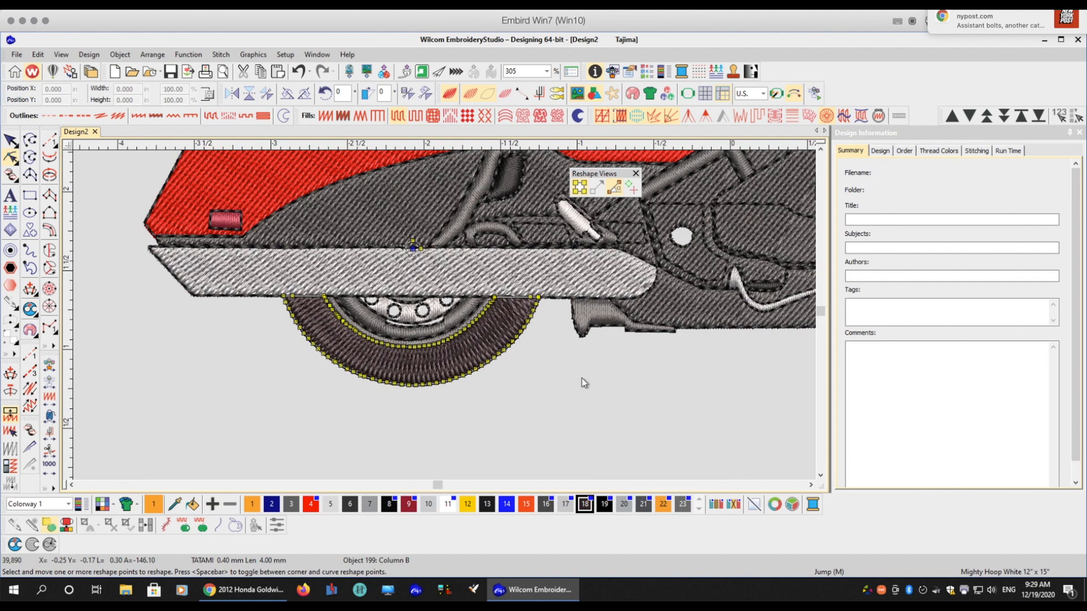
{"action": "key", "text": "Escape"}
{"action": "left_click", "coordinate": [600, 383]}
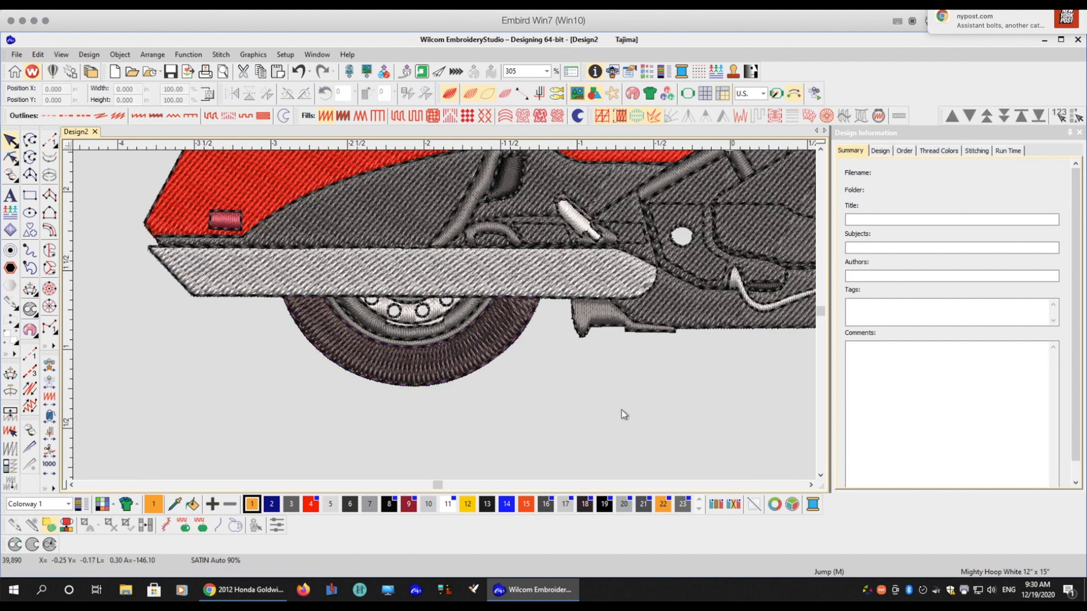
{"action": "scroll", "coordinate": [643, 269], "scroll_direction": "down", "scroll_amount": 1}
{"action": "scroll", "coordinate": [528, 247], "scroll_direction": "down", "scroll_amount": 1}
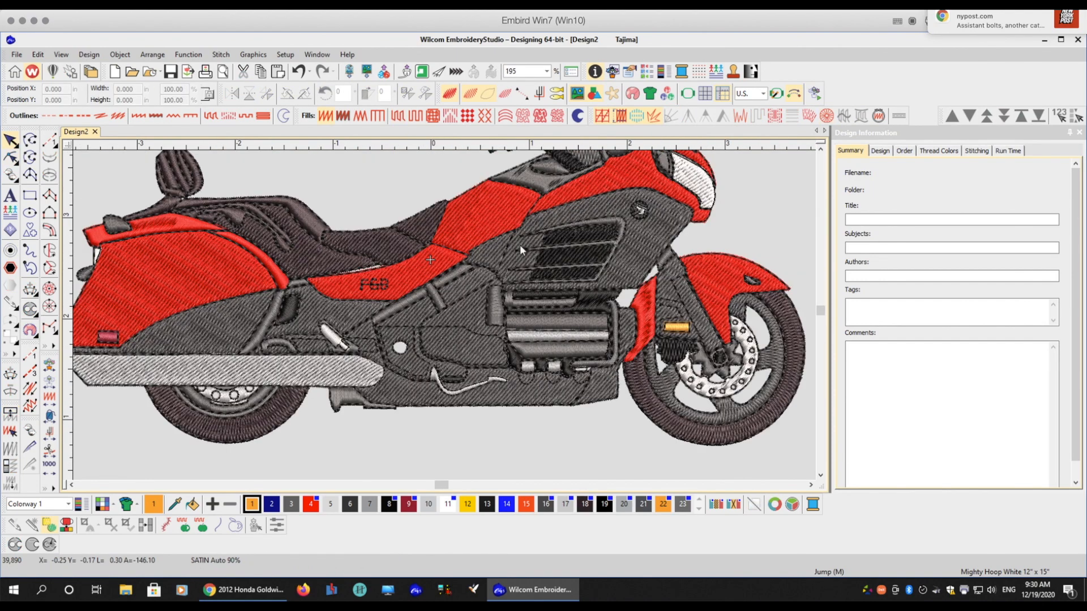
{"action": "scroll", "coordinate": [456, 266], "scroll_direction": "down", "scroll_amount": 1}
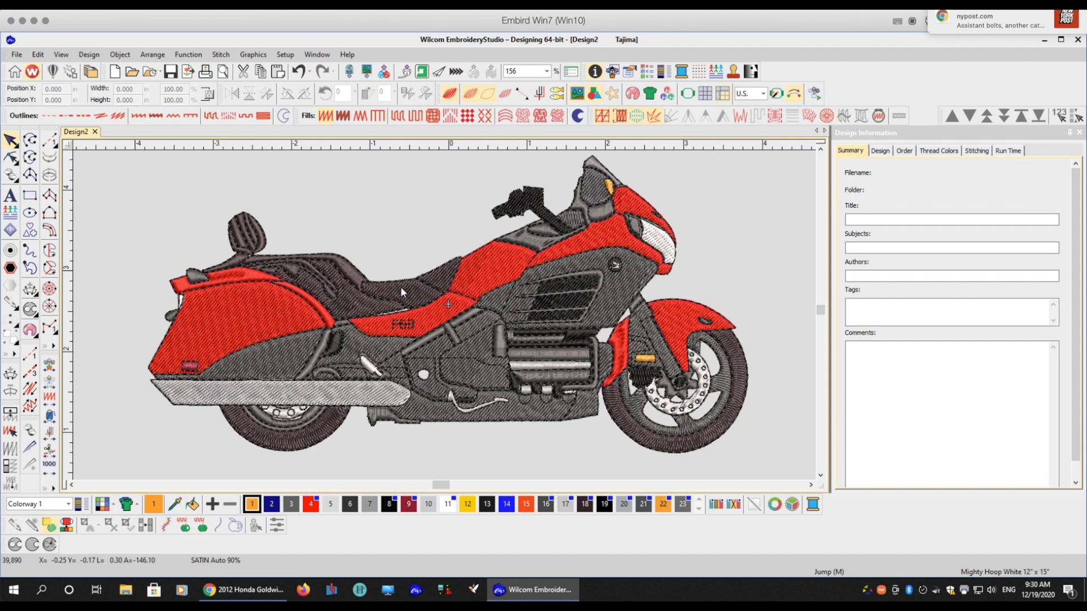